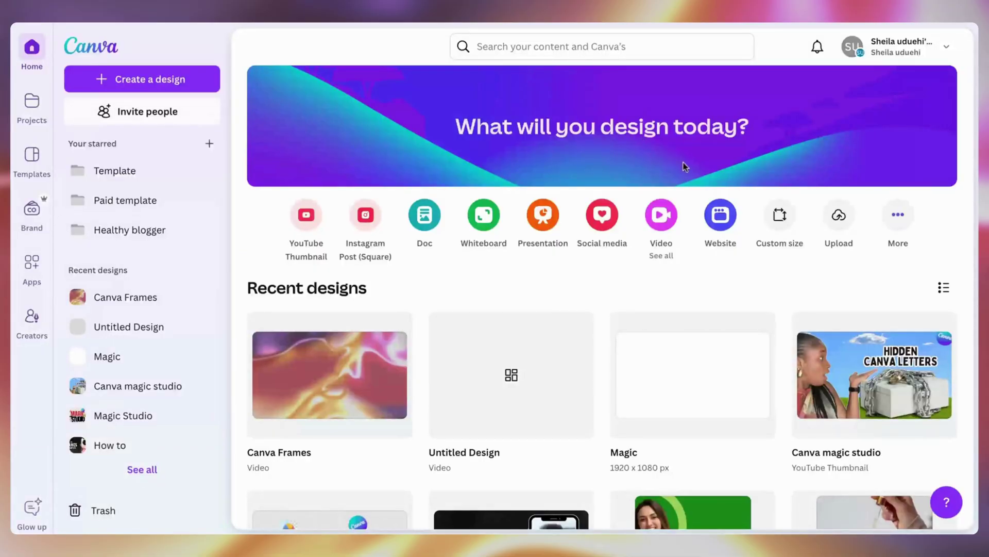
Create a blank video design and add the uploaded 6.8-second clip of the woman on the sofa to its page
{"action": "left_click", "coordinate": [660, 216]}
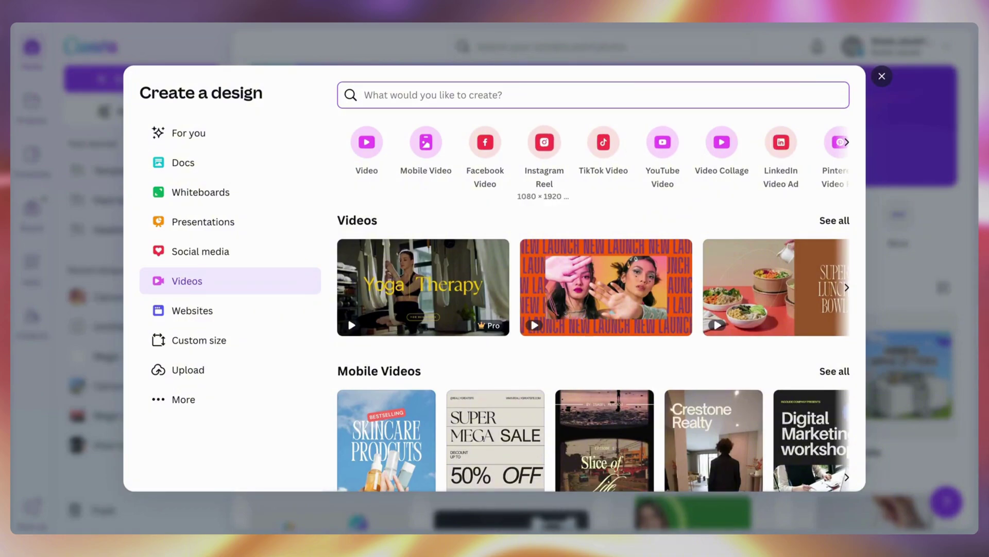
{"action": "left_click", "coordinate": [659, 153]}
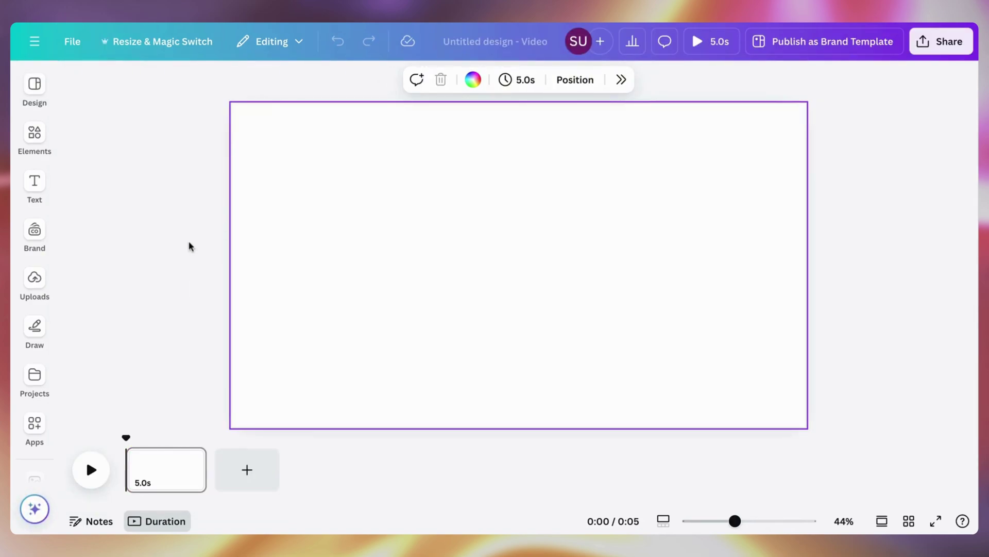
{"action": "left_click", "coordinate": [38, 286]}
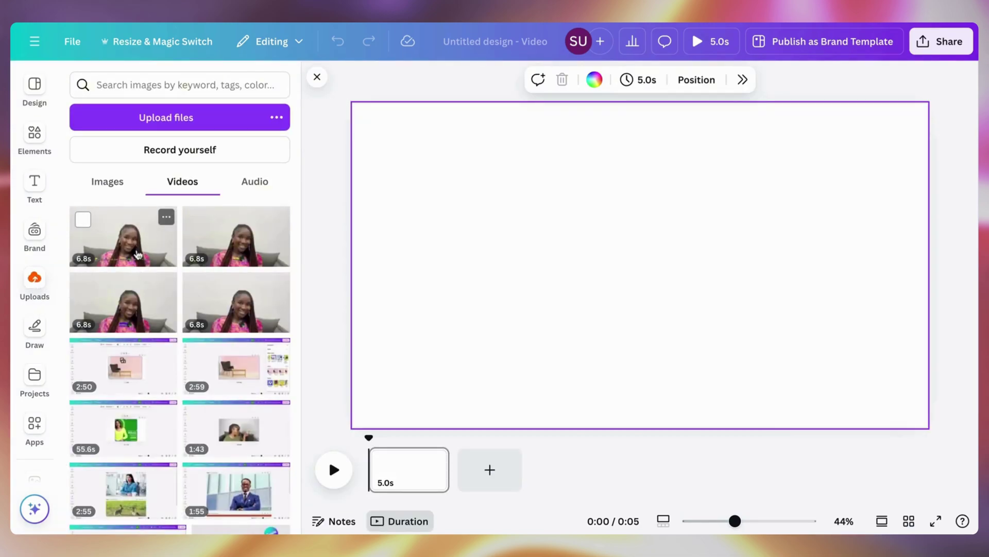
{"action": "left_click", "coordinate": [235, 297]}
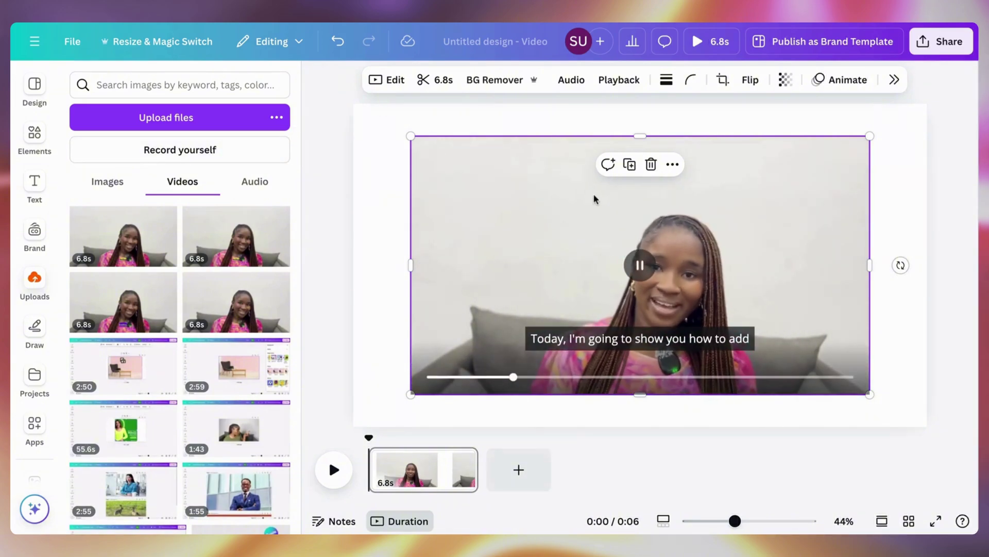
{"action": "left_click", "coordinate": [313, 80]}
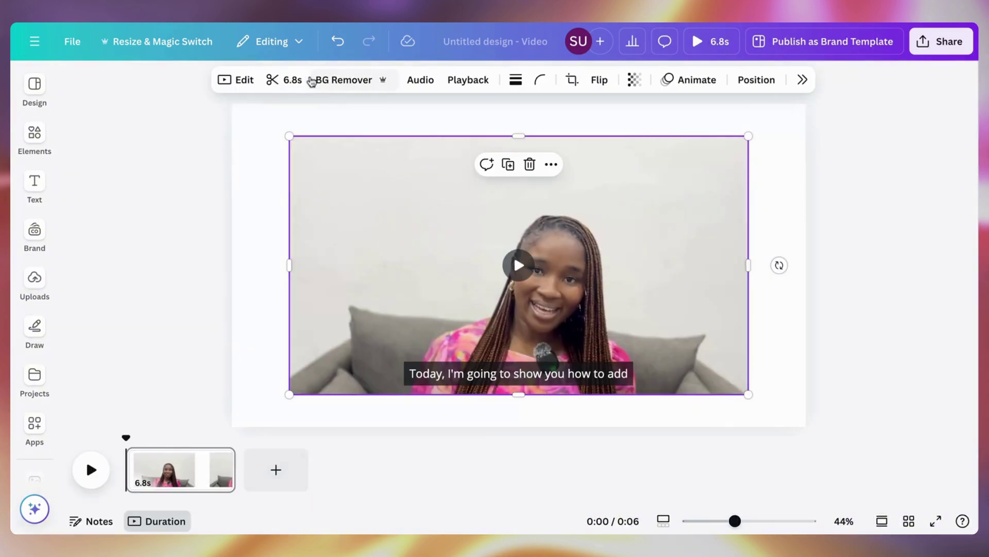
{"action": "right_click", "coordinate": [423, 259]}
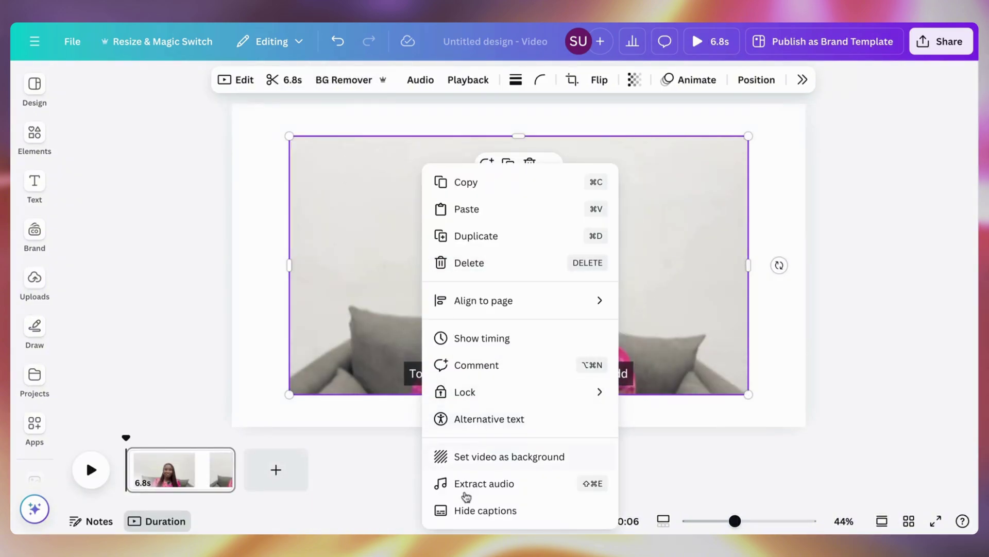
{"action": "left_click", "coordinate": [463, 507]}
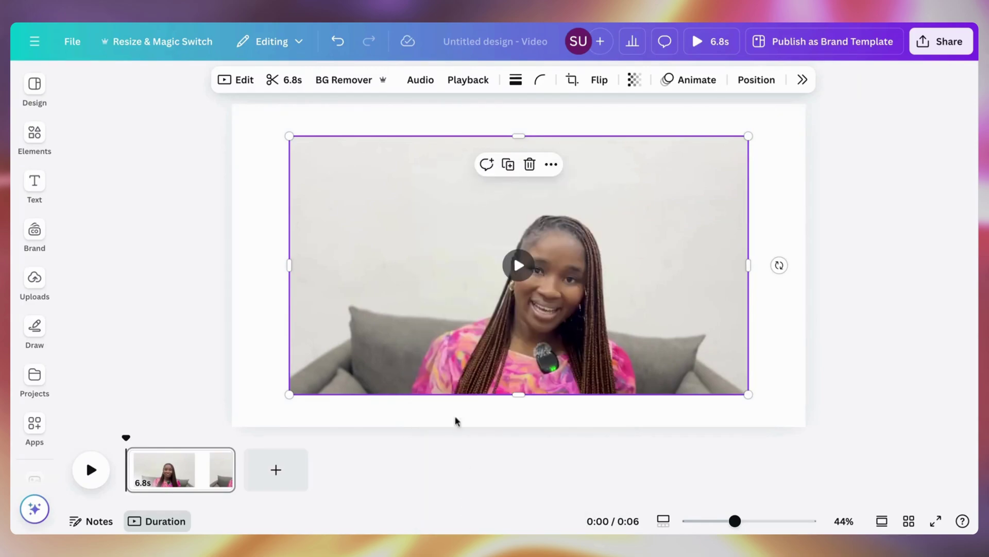
{"action": "right_click", "coordinate": [426, 334]}
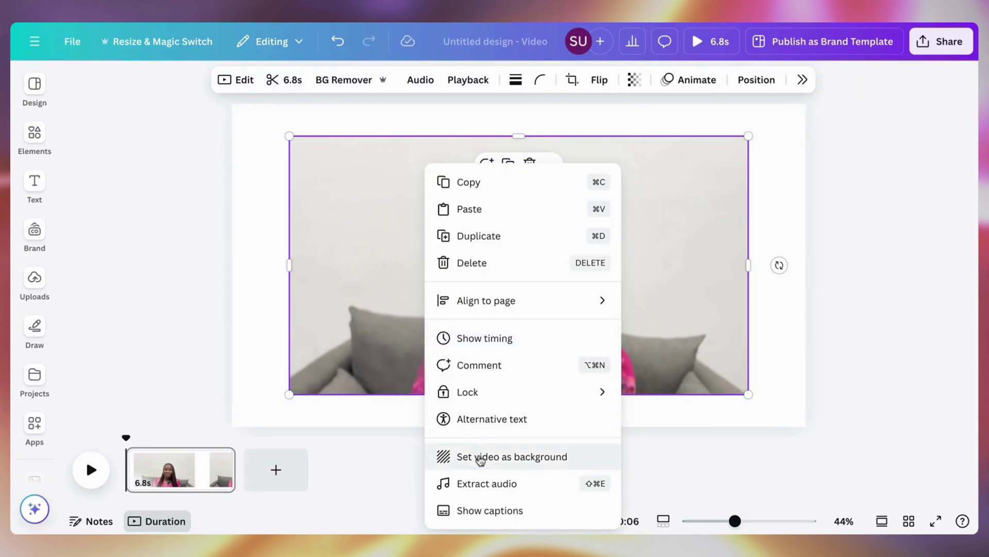
{"action": "left_click", "coordinate": [480, 456]}
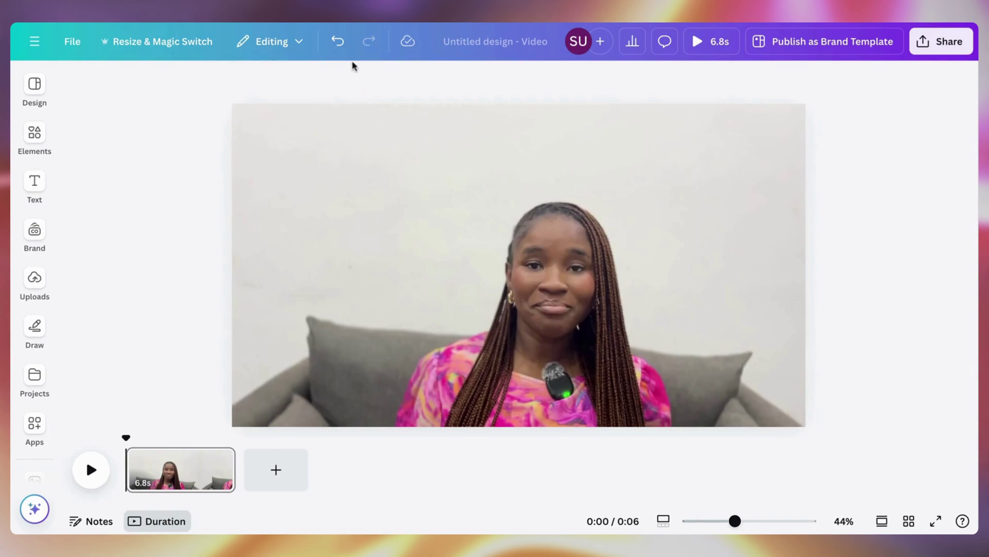
{"action": "left_click", "coordinate": [338, 43]}
Set the clip of the woman on the sofa as the page background
{"action": "left_click", "coordinate": [353, 179]}
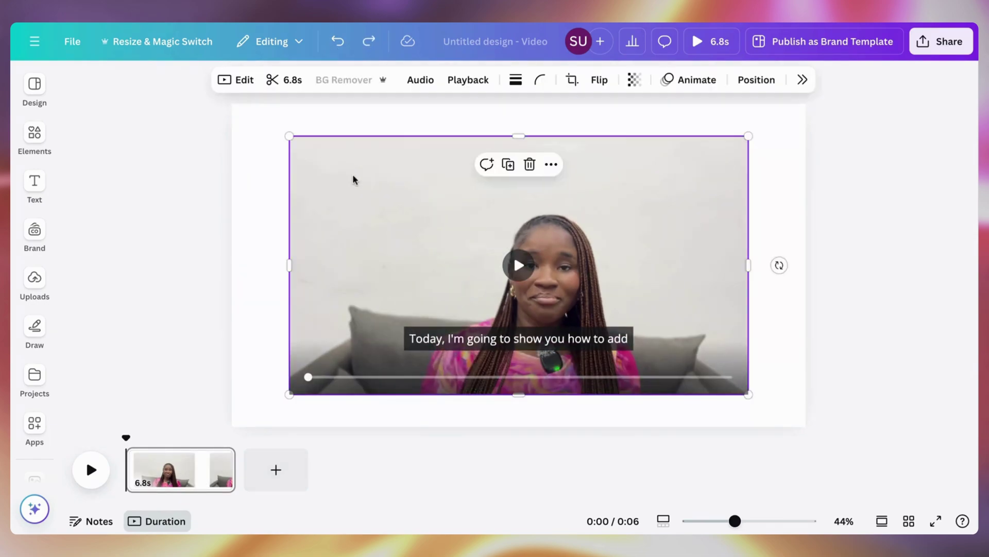
{"action": "right_click", "coordinate": [354, 179]}
{"action": "left_click", "coordinate": [420, 464]}
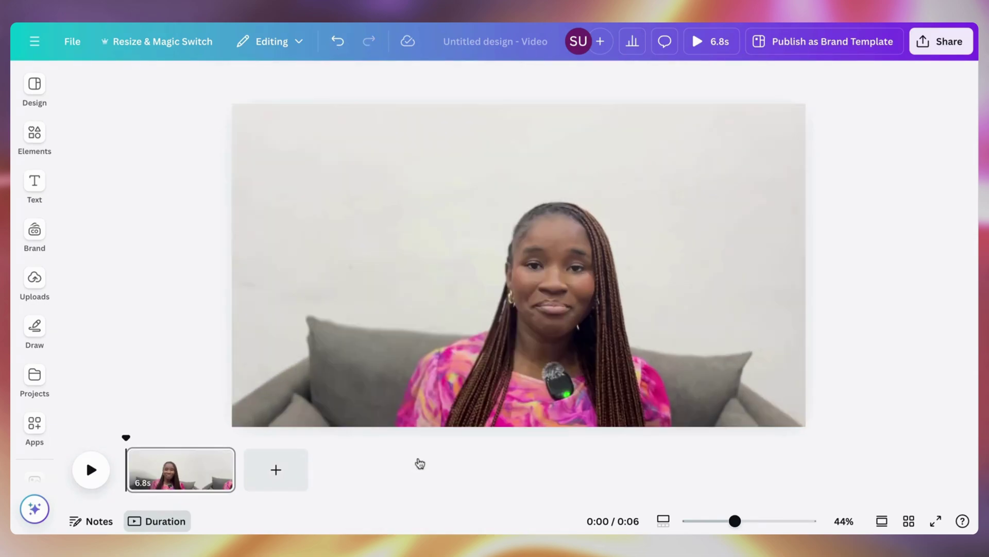
Search the apps for "subtit", choose the Animated Subtitles suggestion and open that app
{"action": "left_click", "coordinate": [38, 429]}
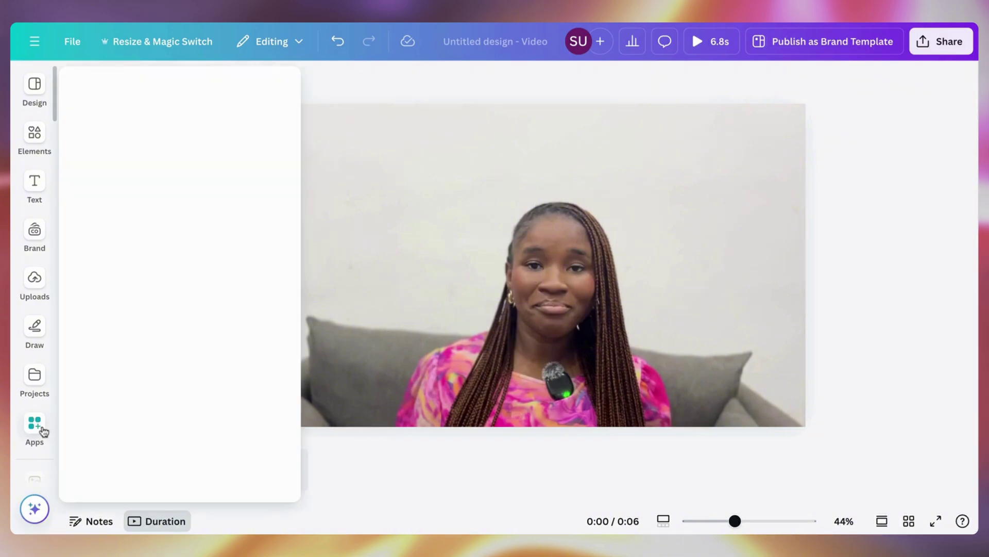
{"action": "left_click", "coordinate": [234, 90]}
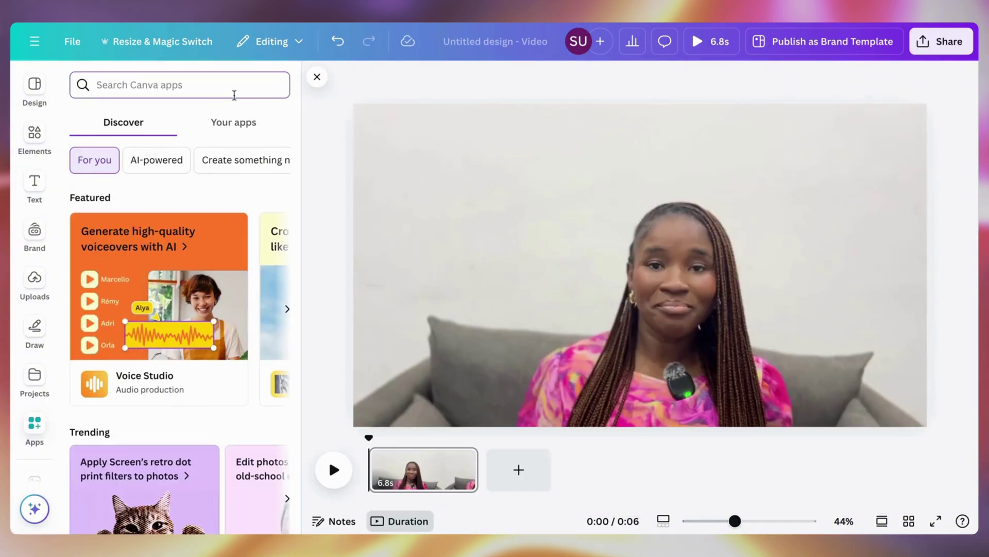
{"action": "type", "text": "su"}
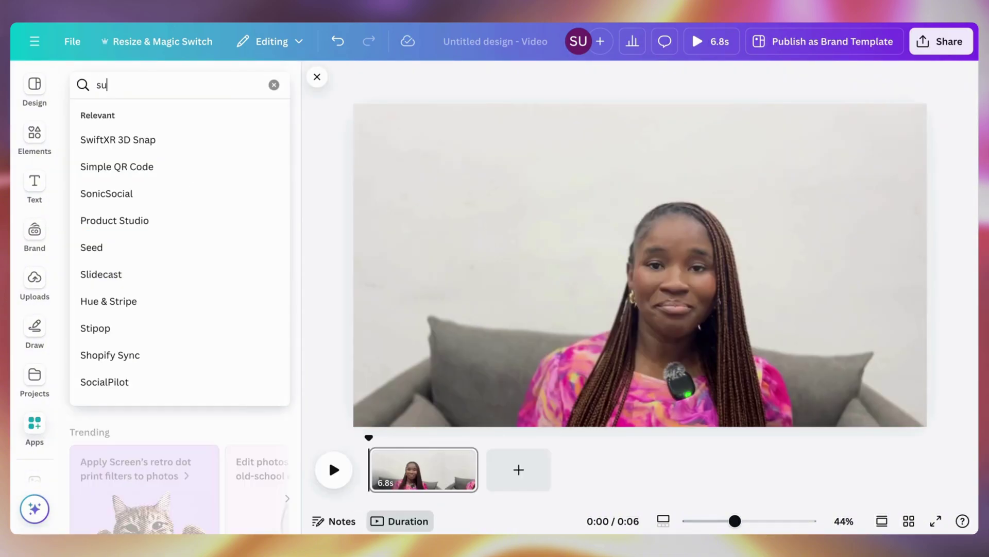
{"action": "type", "text": "btit"}
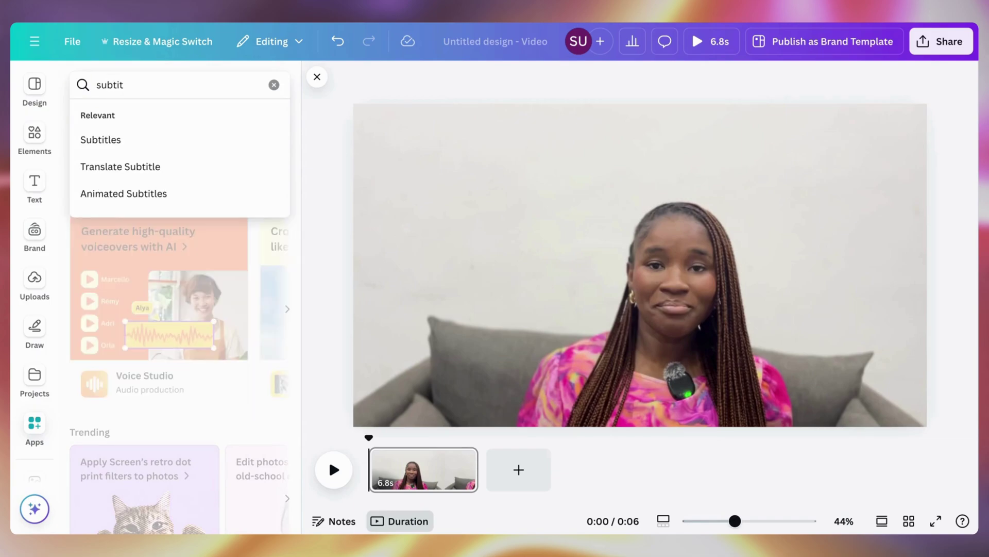
{"action": "left_click", "coordinate": [177, 199]}
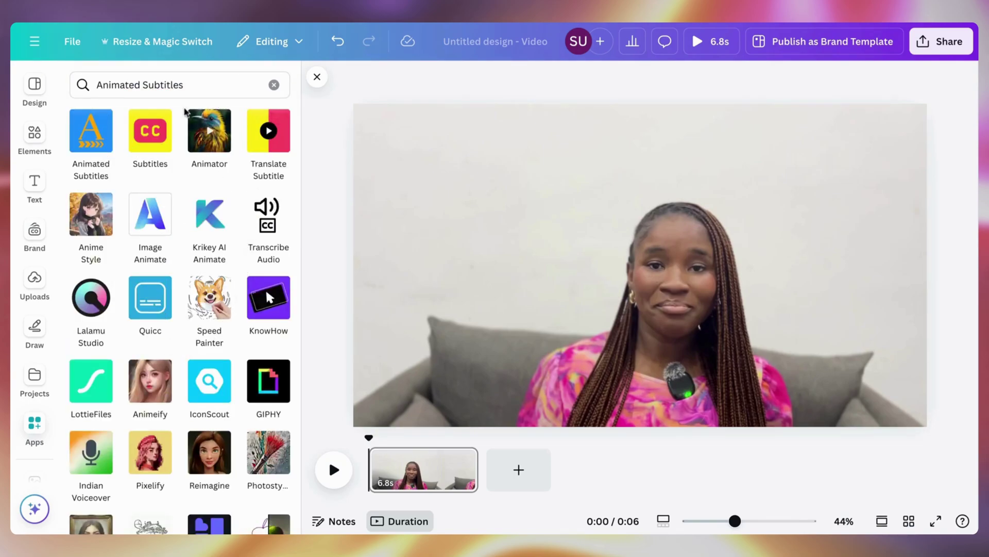
{"action": "left_click", "coordinate": [93, 142]}
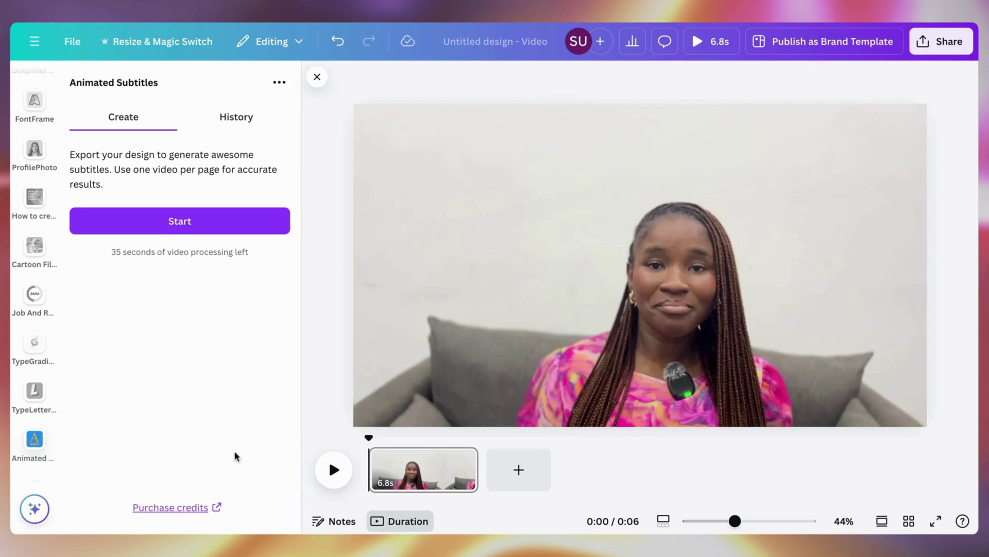
Start creating subtitles and export the design to the Animated Subtitles app as MP4 Video
{"action": "left_click", "coordinate": [186, 230]}
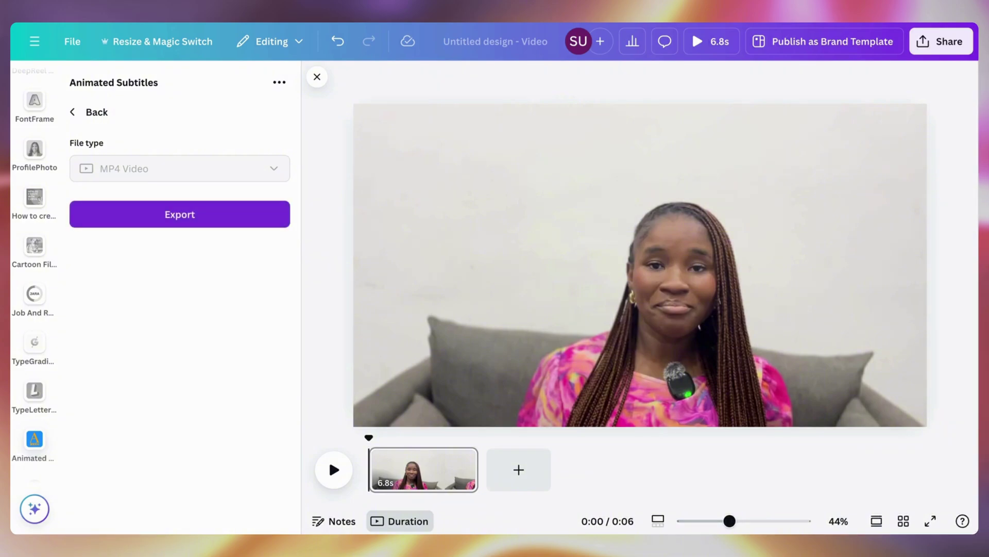
{"action": "left_click", "coordinate": [217, 217]}
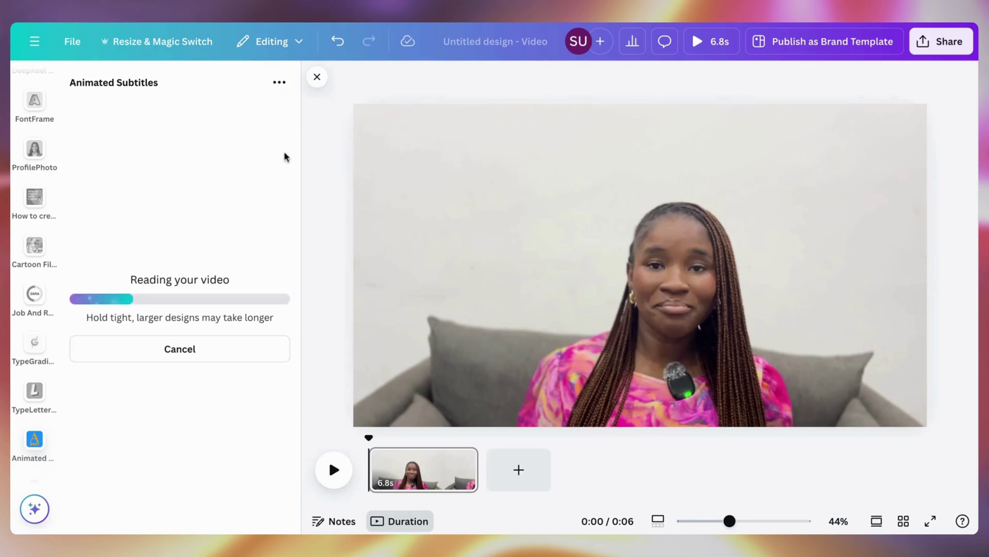
Look through the available subtitle animation styles, from Highlight and Appear to Fade, Focus, Frame and None
{"action": "scroll", "coordinate": [208, 234], "scroll_direction": "down", "scroll_amount": 5}
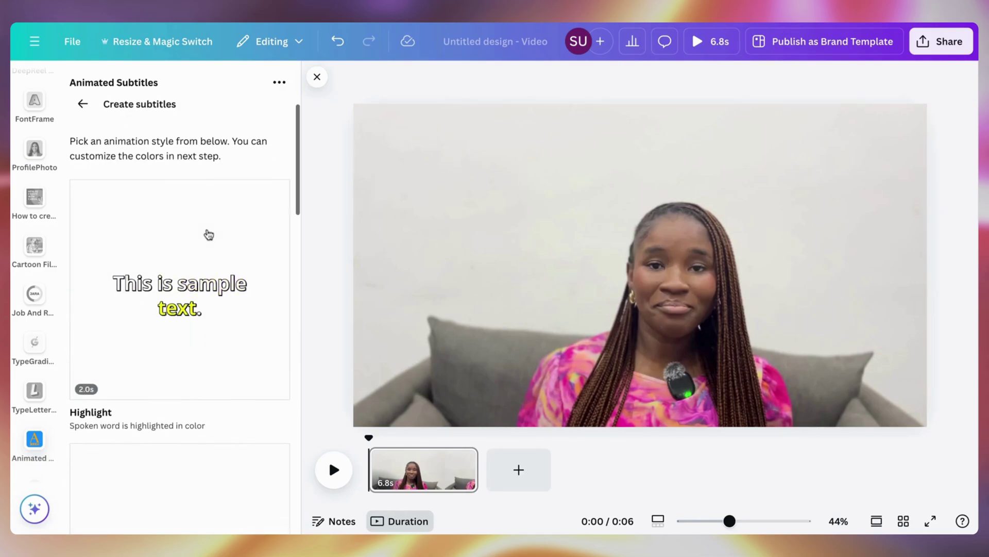
{"action": "scroll", "coordinate": [180, 299], "scroll_direction": "down", "scroll_amount": 8}
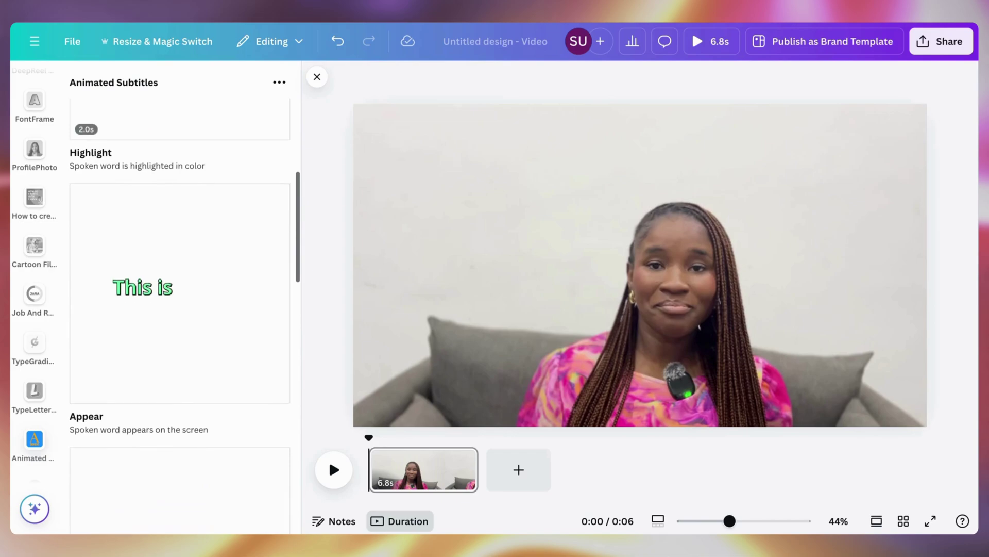
{"action": "scroll", "coordinate": [180, 310], "scroll_direction": "down", "scroll_amount": 10}
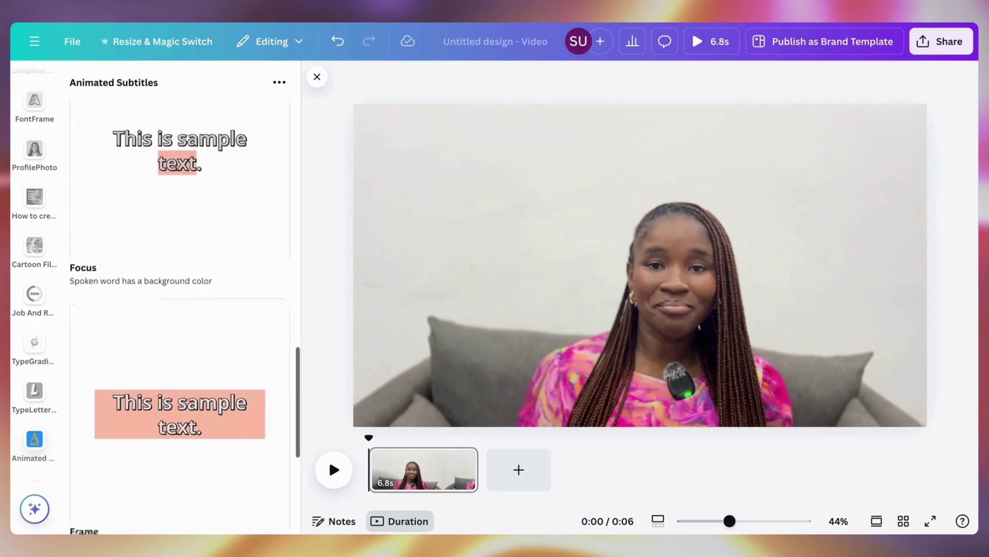
{"action": "scroll", "coordinate": [180, 309], "scroll_direction": "down", "scroll_amount": 2}
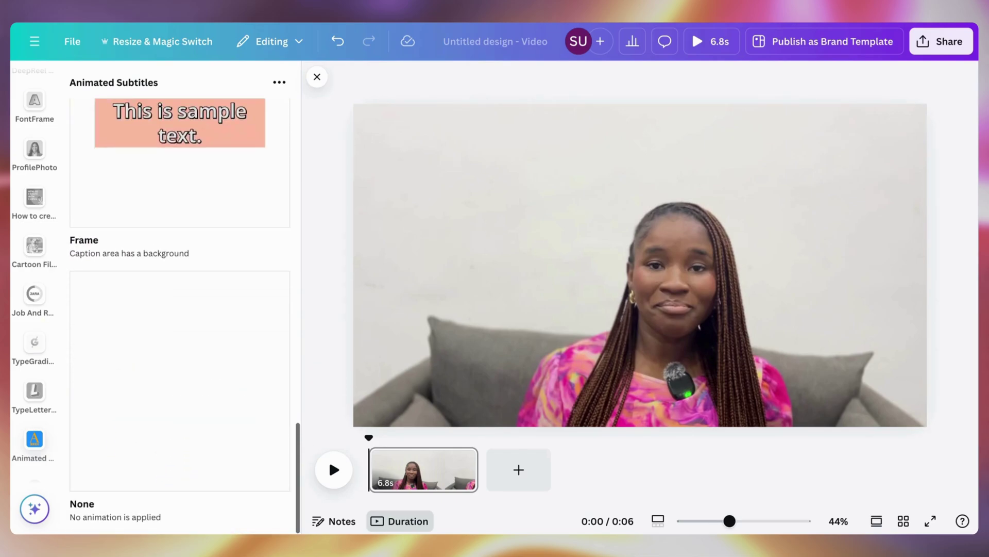
{"action": "scroll", "coordinate": [180, 309], "scroll_direction": "up", "scroll_amount": 10}
{"action": "scroll", "coordinate": [223, 263], "scroll_direction": "up", "scroll_amount": 5}
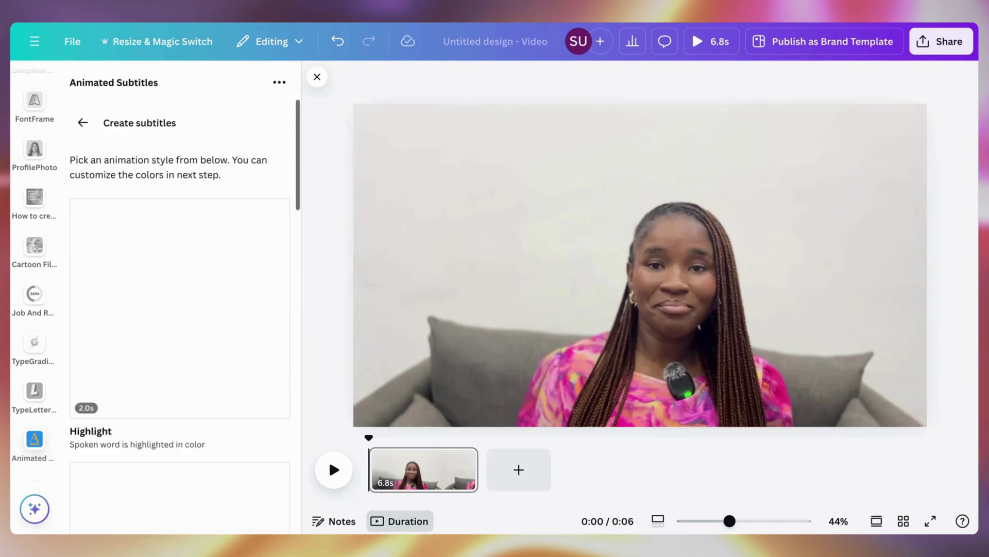
{"action": "scroll", "coordinate": [223, 263], "scroll_direction": "down", "scroll_amount": 6}
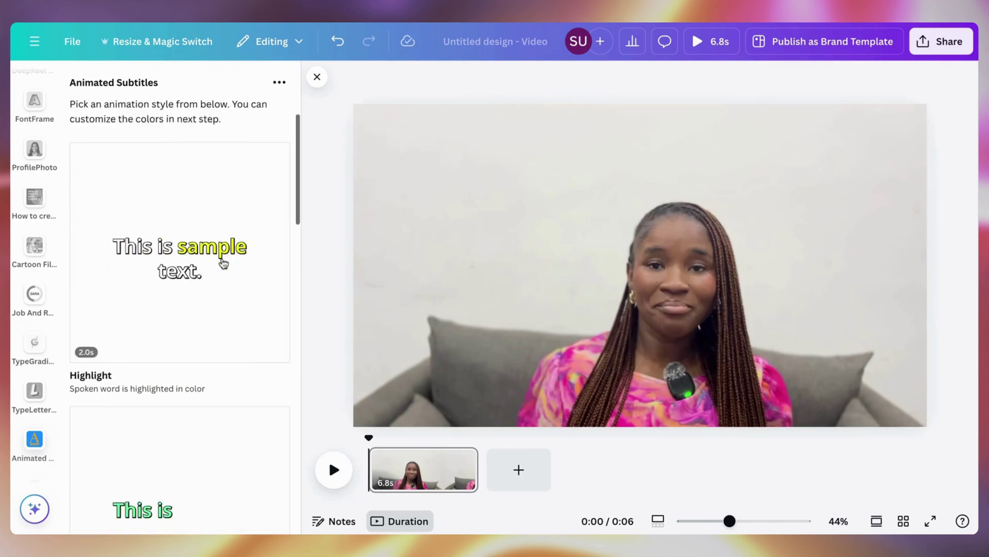
{"action": "scroll", "coordinate": [180, 309], "scroll_direction": "down", "scroll_amount": 5}
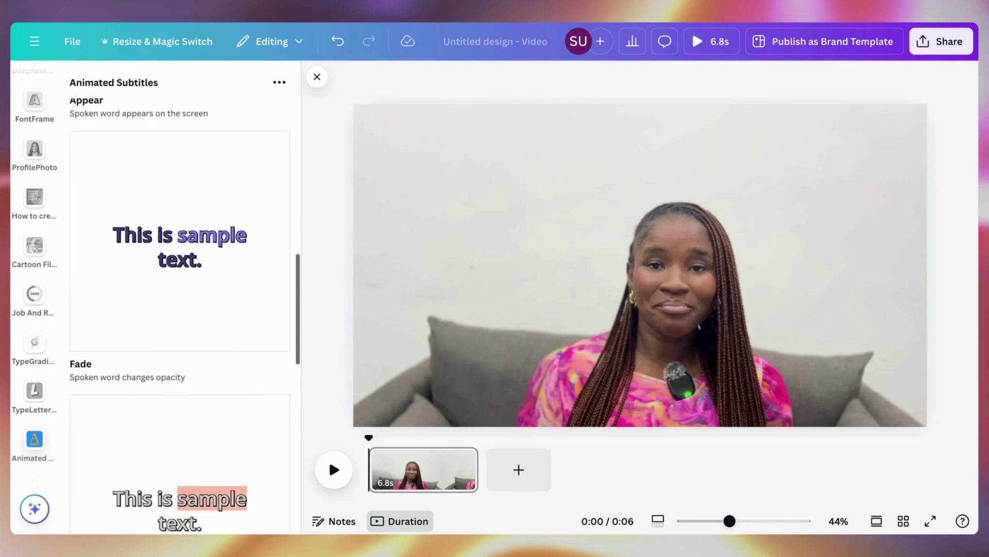
{"action": "scroll", "coordinate": [181, 309], "scroll_direction": "down", "scroll_amount": 5}
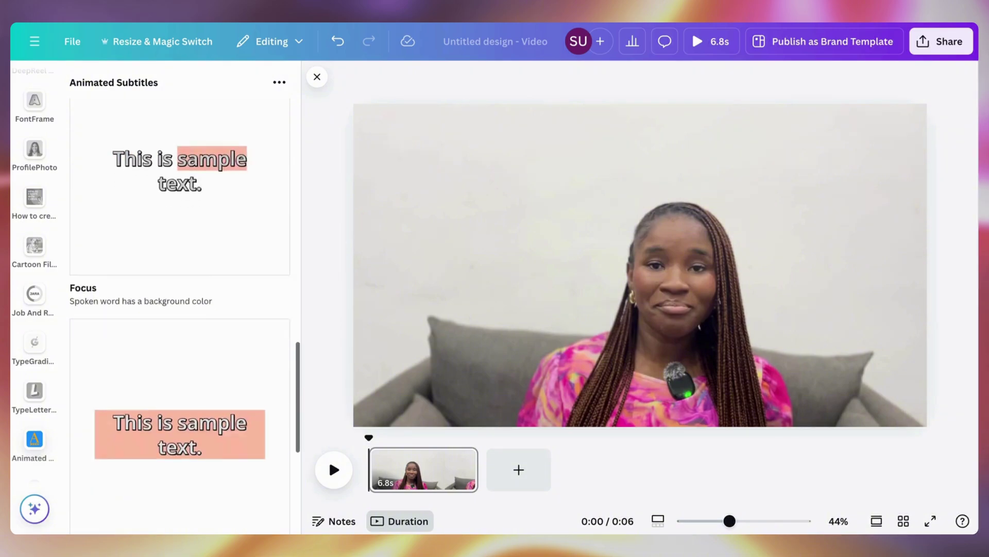
{"action": "scroll", "coordinate": [180, 309], "scroll_direction": "up", "scroll_amount": 15}
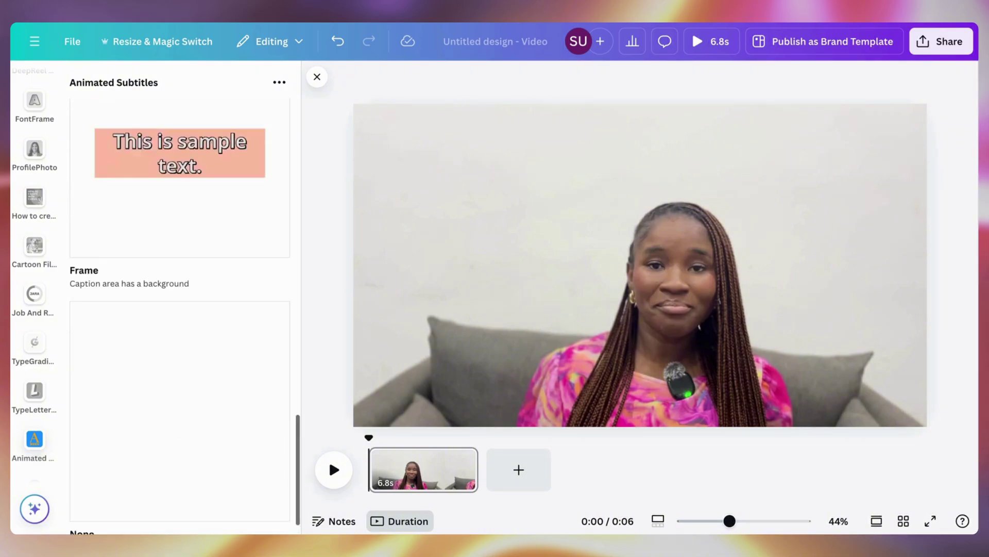
Choose the Highlight animation style, which colors the spoken word, for the subtitles
{"action": "scroll", "coordinate": [181, 309], "scroll_direction": "down", "scroll_amount": 3}
{"action": "scroll", "coordinate": [181, 310], "scroll_direction": "down", "scroll_amount": 2}
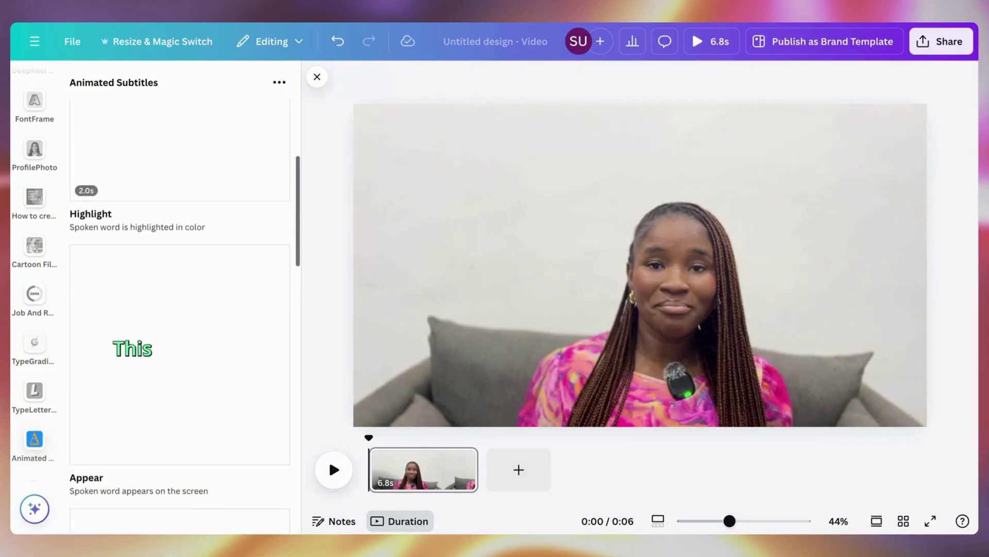
{"action": "scroll", "coordinate": [180, 309], "scroll_direction": "up", "scroll_amount": 3}
{"action": "left_click", "coordinate": [177, 242]}
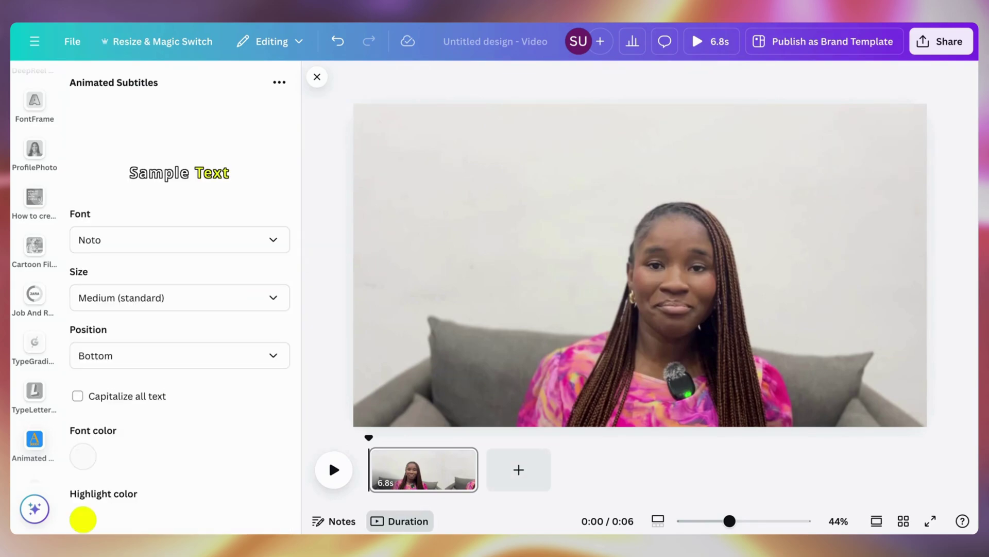
Try the Oswald and Marker fonts on the sample subtitle text, and set the font to Spicy
{"action": "left_click", "coordinate": [197, 250]}
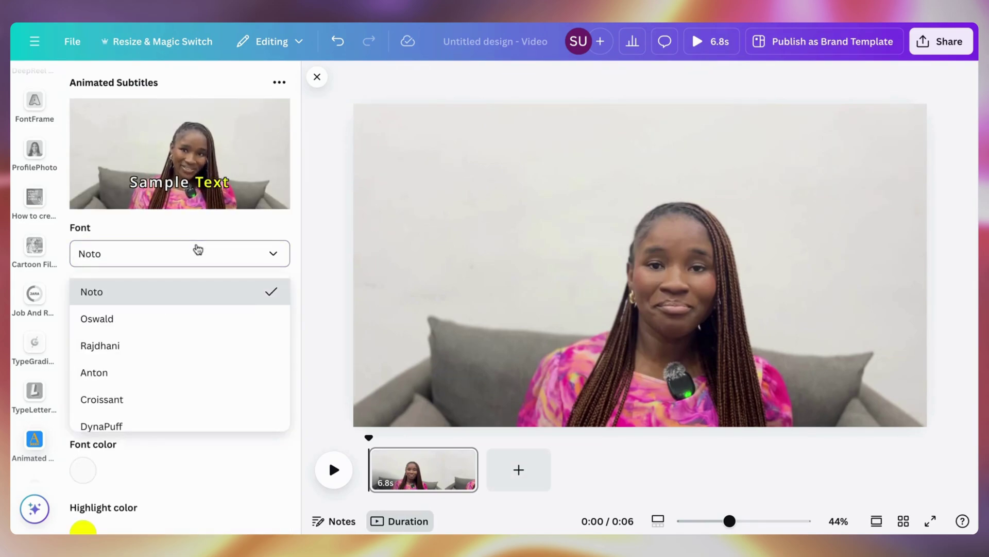
{"action": "left_click", "coordinate": [159, 317]}
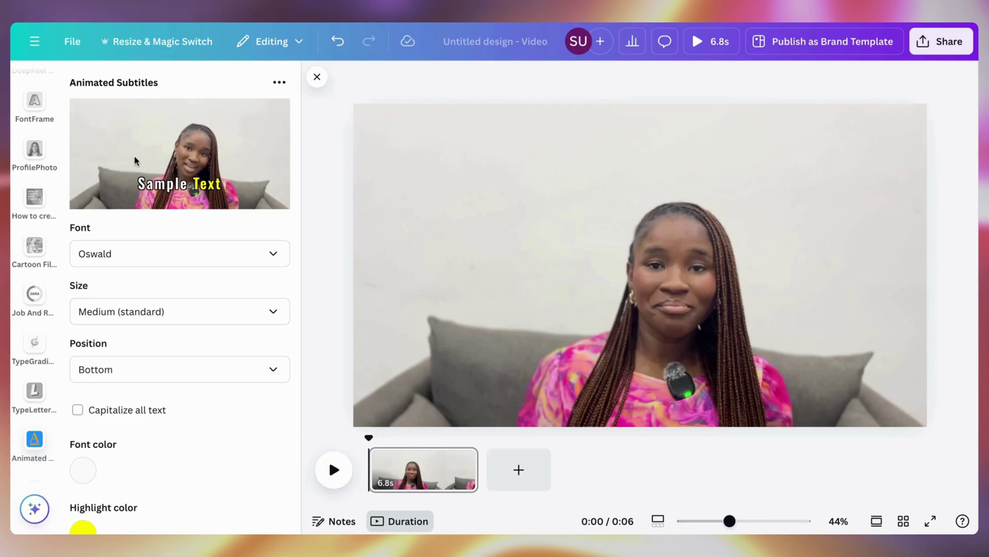
{"action": "left_click", "coordinate": [193, 256]}
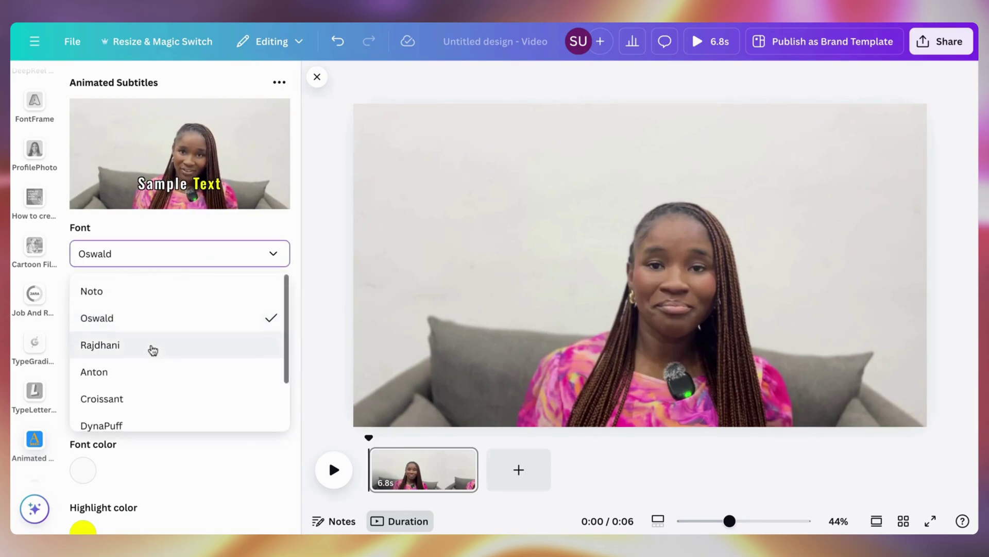
{"action": "scroll", "coordinate": [153, 350], "scroll_direction": "down", "scroll_amount": 2}
{"action": "left_click", "coordinate": [117, 416]}
{"action": "left_click", "coordinate": [156, 256]}
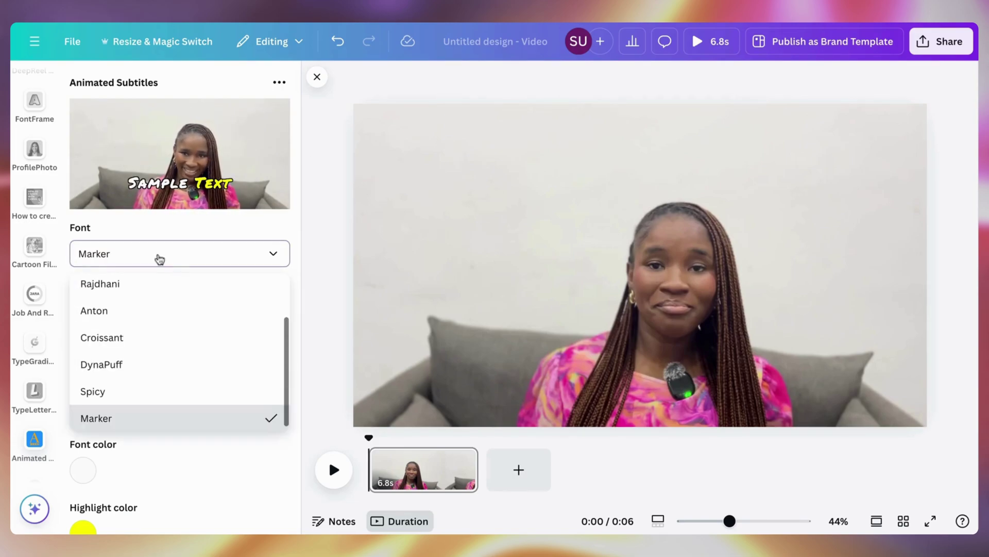
{"action": "left_click", "coordinate": [137, 396]}
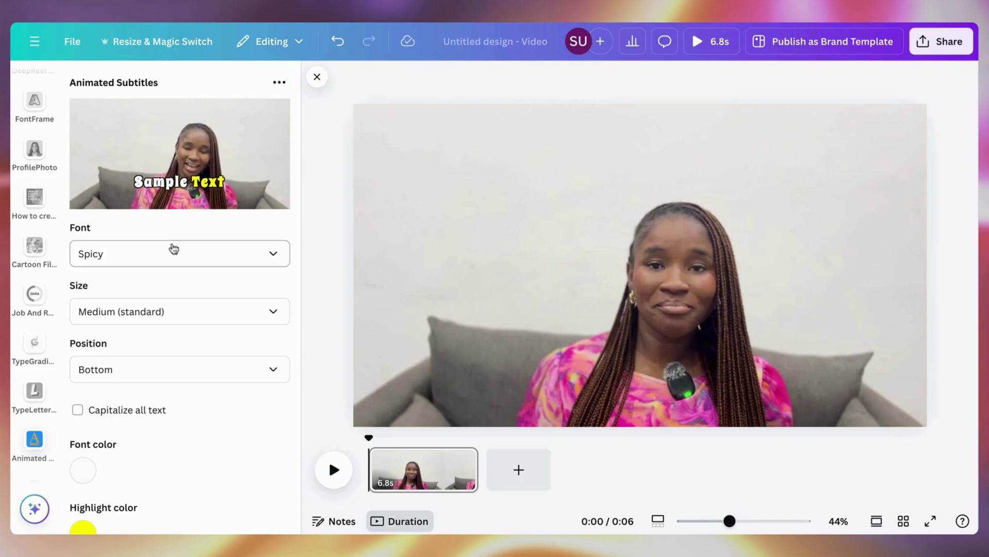
Try the DynaPuff and Croissant fonts on the sample subtitle text, and set the font to Rajdhani
{"action": "left_click", "coordinate": [172, 251]}
{"action": "left_click", "coordinate": [141, 394]}
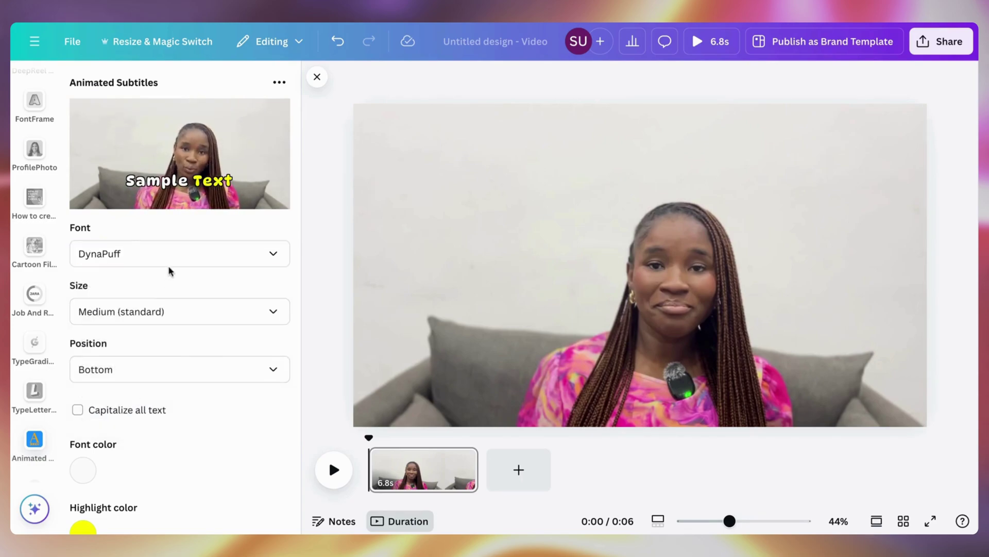
{"action": "left_click", "coordinate": [170, 258]}
{"action": "left_click", "coordinate": [166, 393]}
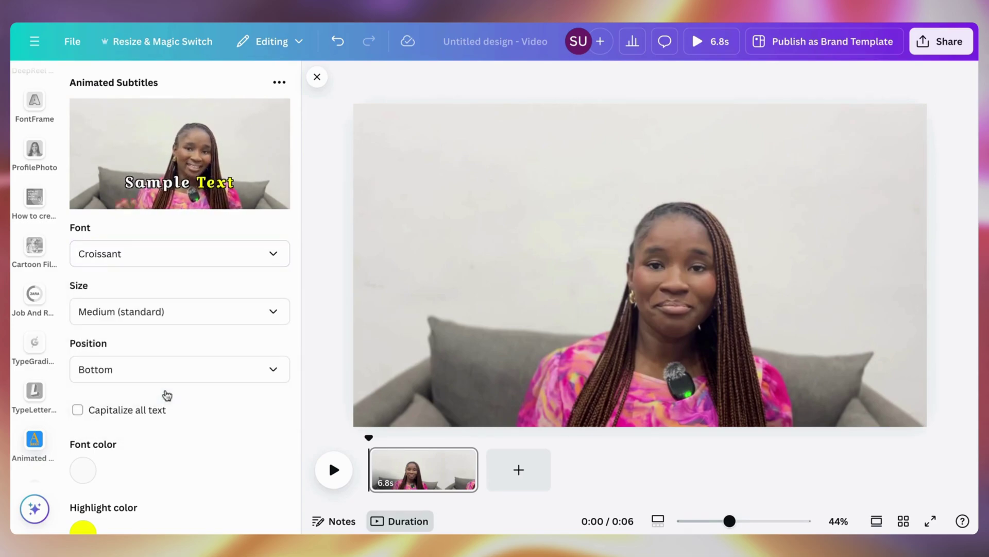
{"action": "left_click", "coordinate": [182, 259]}
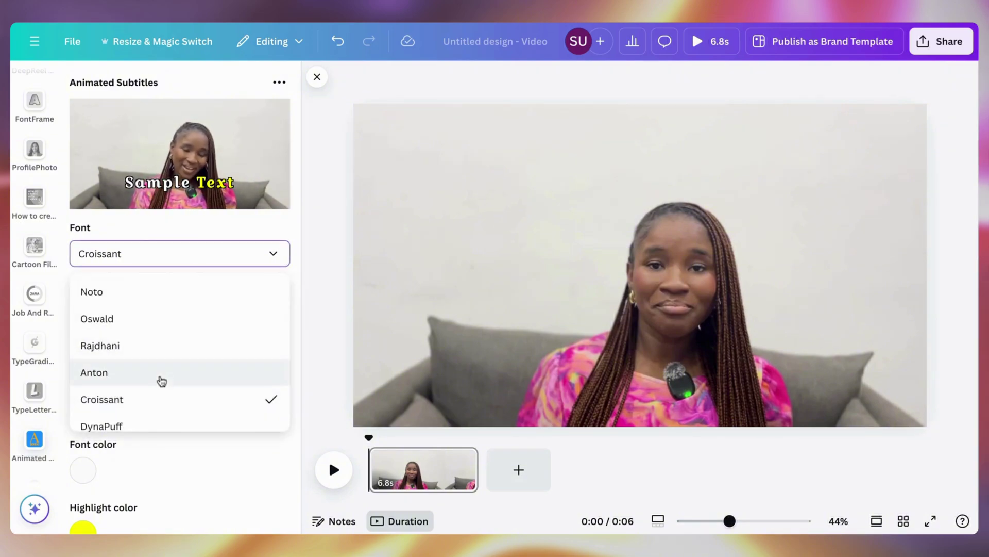
{"action": "left_click", "coordinate": [158, 350]}
Try the Small, X-Large and Large subtitle sizes, and set the size back to Medium (standard)
{"action": "scroll", "coordinate": [187, 279], "scroll_direction": "down", "scroll_amount": 2}
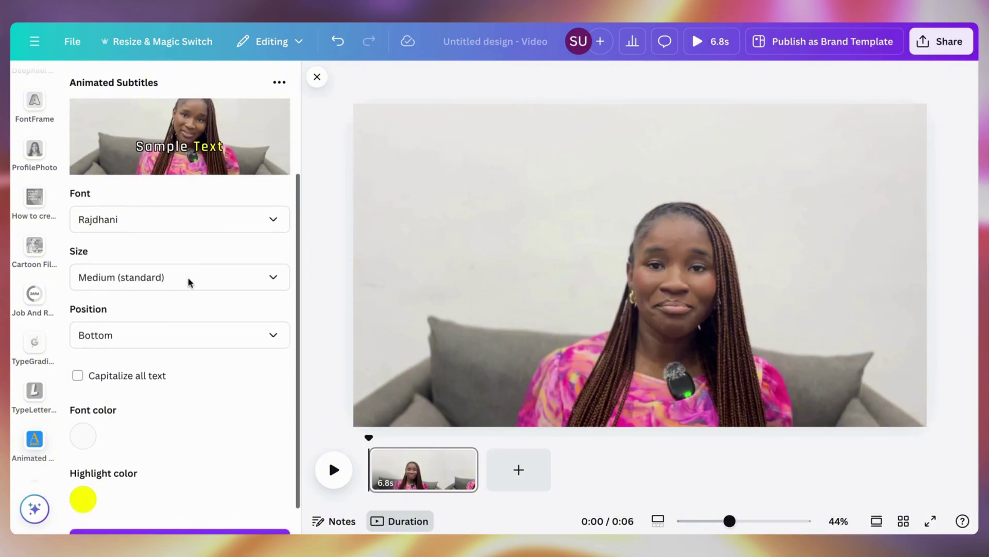
{"action": "scroll", "coordinate": [180, 255], "scroll_direction": "up", "scroll_amount": 1}
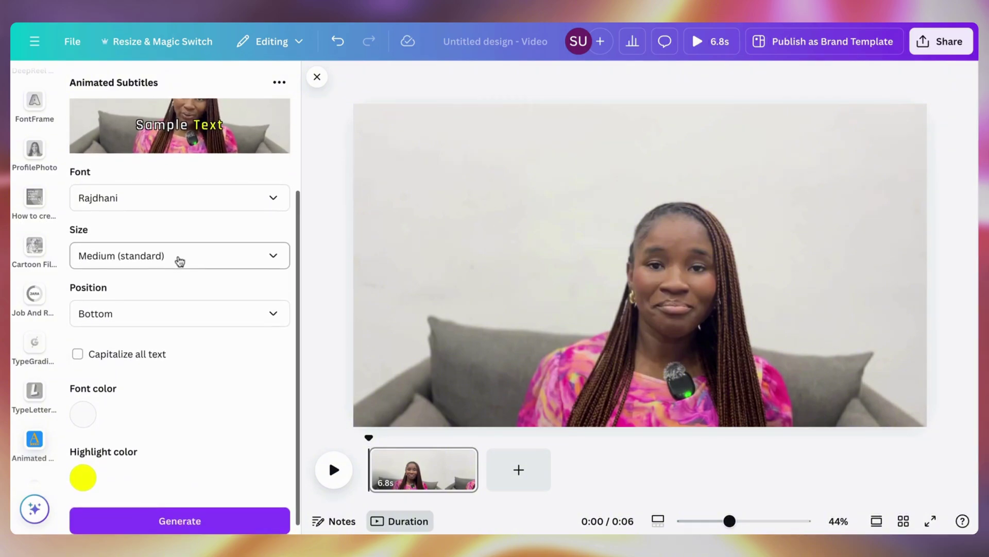
{"action": "left_click", "coordinate": [180, 261]}
{"action": "left_click", "coordinate": [161, 296]}
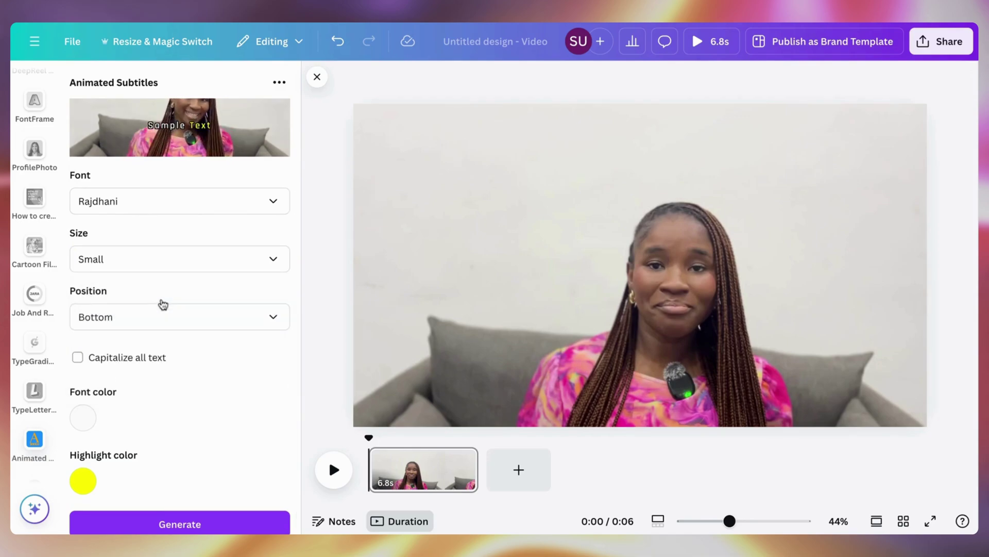
{"action": "left_click", "coordinate": [172, 267]}
{"action": "left_click", "coordinate": [148, 375]}
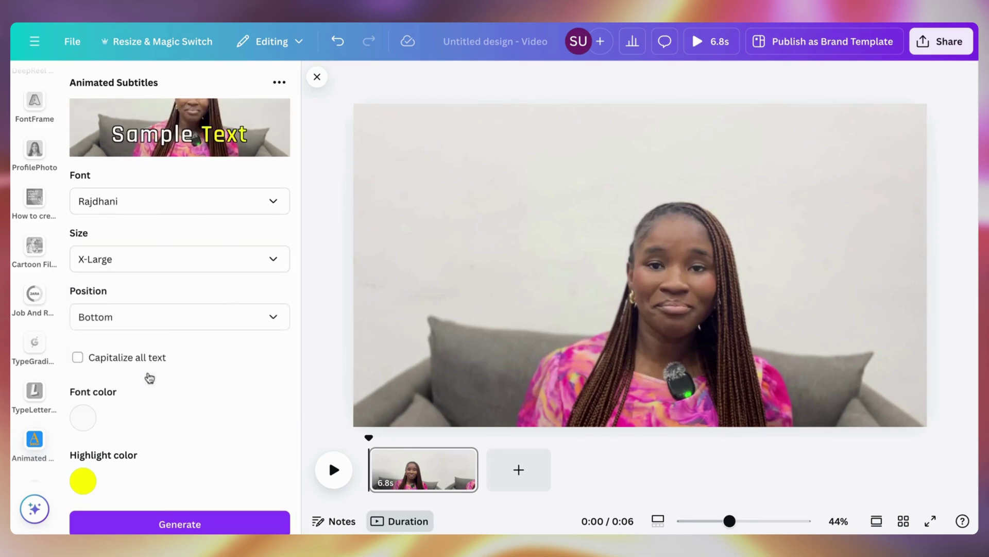
{"action": "left_click", "coordinate": [184, 270]}
{"action": "left_click", "coordinate": [164, 351]}
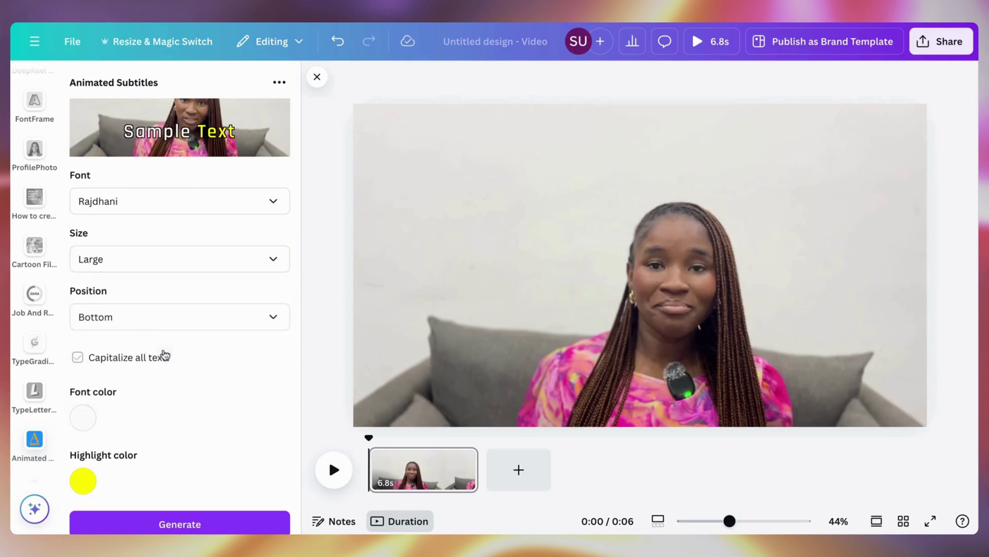
{"action": "left_click", "coordinate": [190, 259]}
{"action": "left_click", "coordinate": [185, 323]}
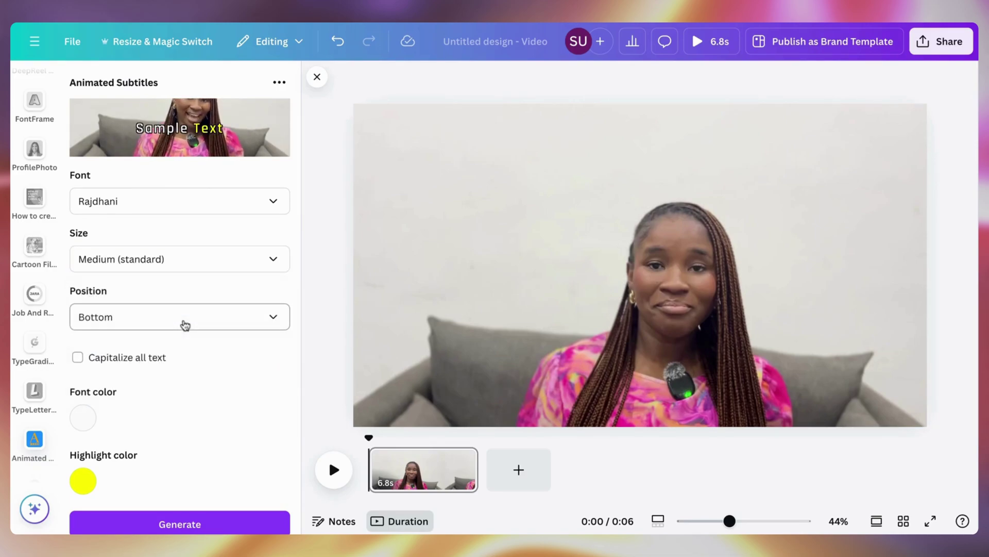
Try the Top and Middle subtitle positions, and set the position back to Bottom
{"action": "left_click", "coordinate": [116, 321]}
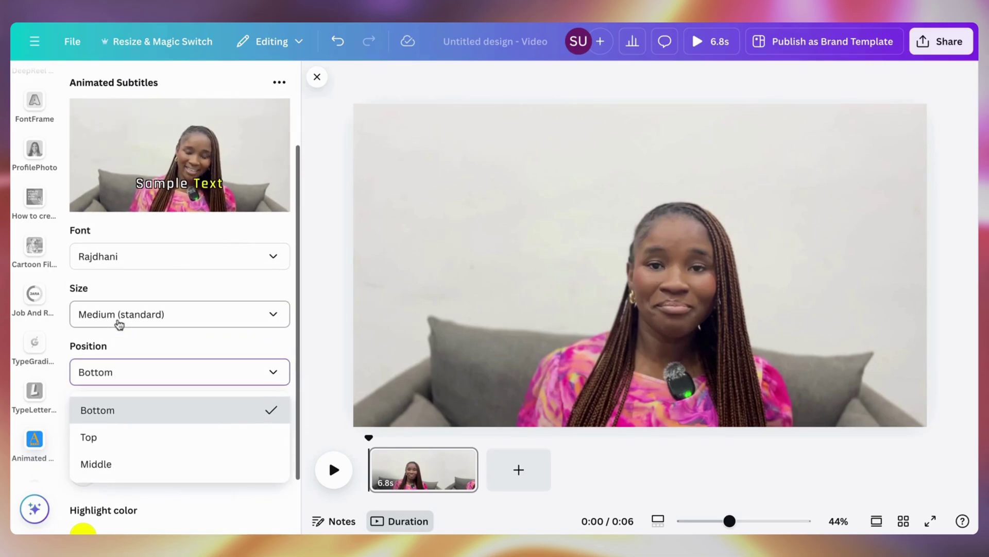
{"action": "left_click", "coordinate": [114, 437]}
{"action": "left_click", "coordinate": [129, 382]}
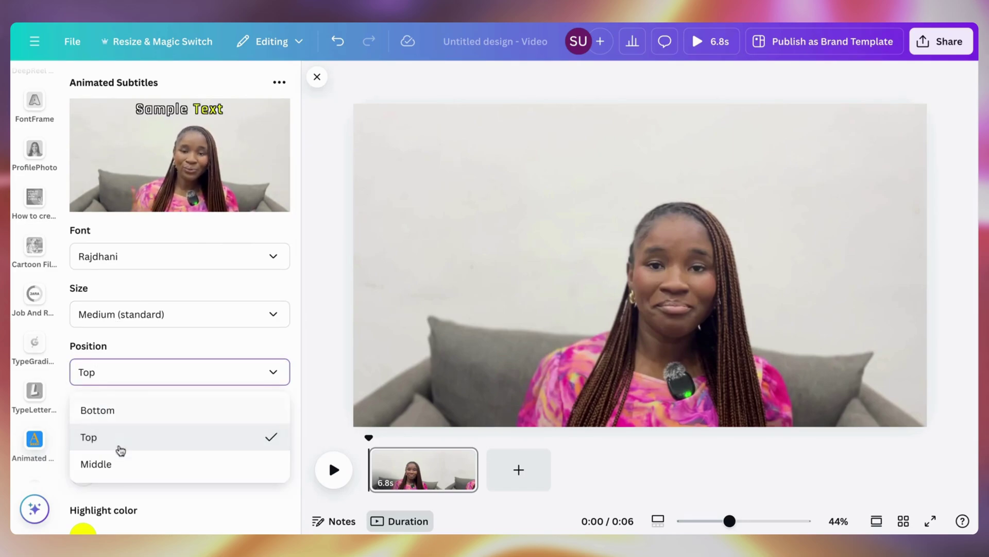
{"action": "left_click", "coordinate": [120, 464]}
{"action": "left_click", "coordinate": [153, 380]}
{"action": "left_click", "coordinate": [148, 410]}
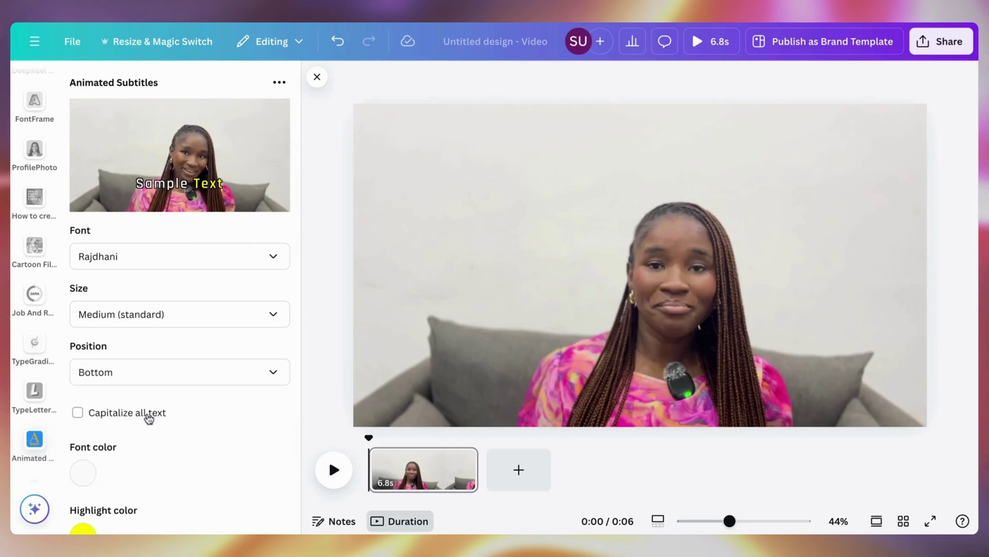
Examine the capitalization, font color and highlight color options for the subtitles
{"action": "left_click", "coordinate": [156, 408]}
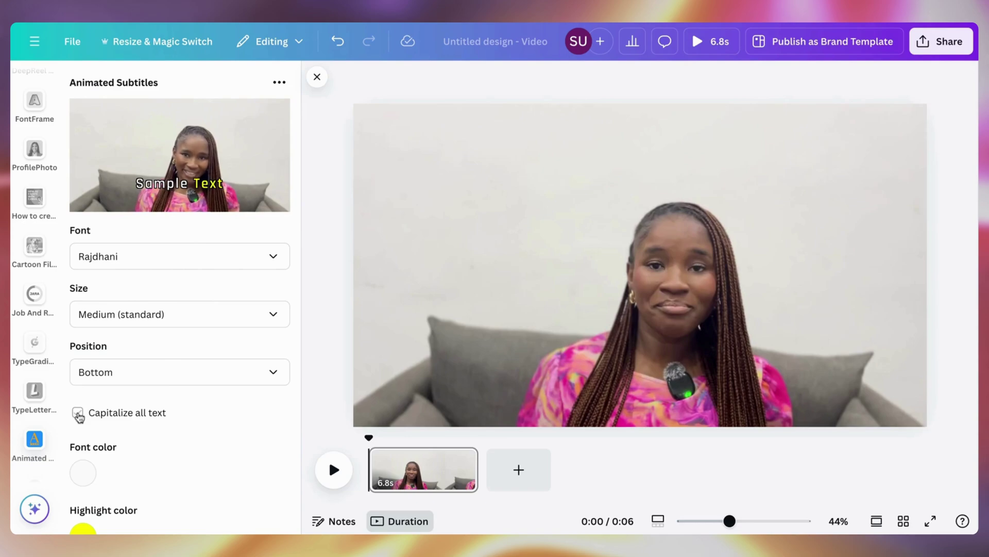
{"action": "scroll", "coordinate": [79, 417], "scroll_direction": "down", "scroll_amount": 2}
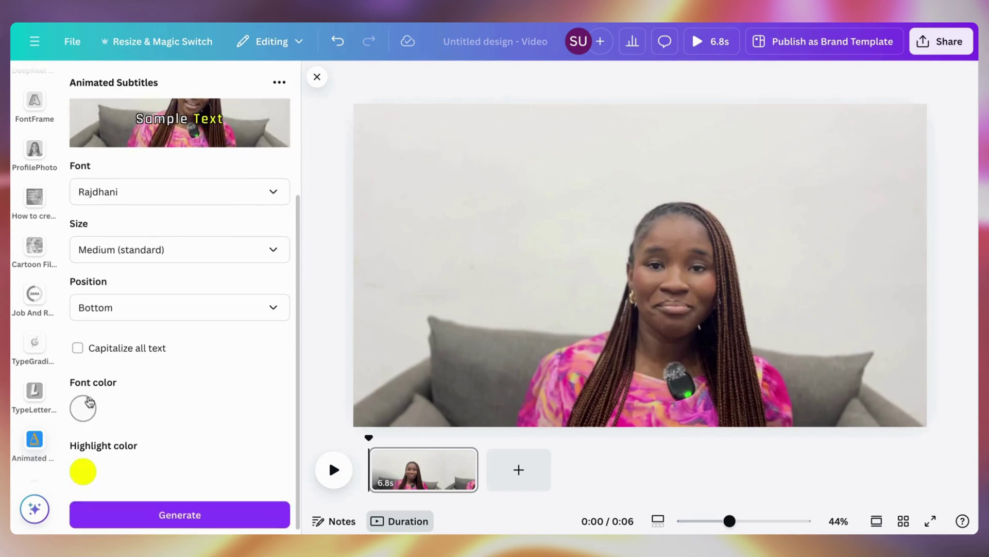
{"action": "scroll", "coordinate": [88, 413], "scroll_direction": "up", "scroll_amount": 1}
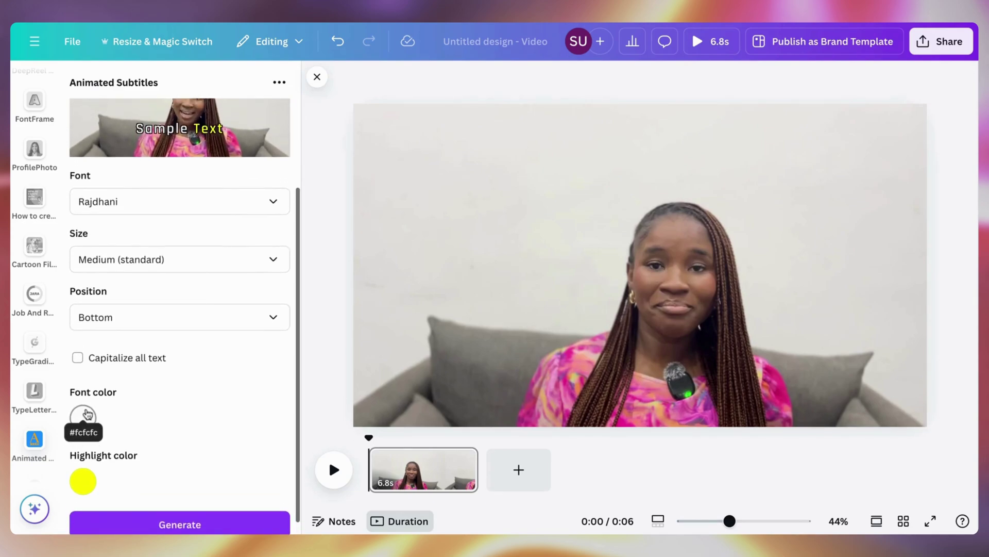
{"action": "left_click", "coordinate": [84, 479]}
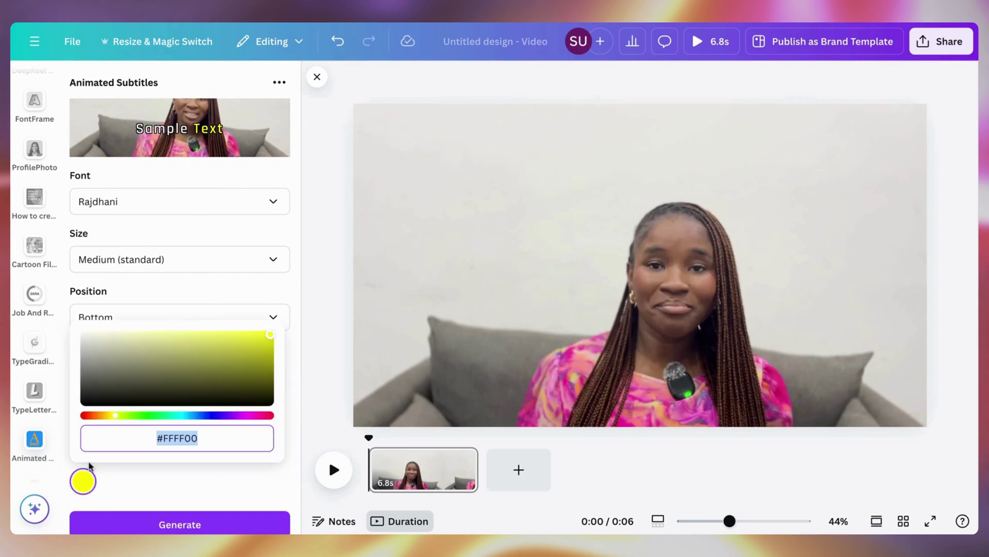
{"action": "left_click_drag", "start_coordinate": [280, 337], "coordinate": [298, 184]}
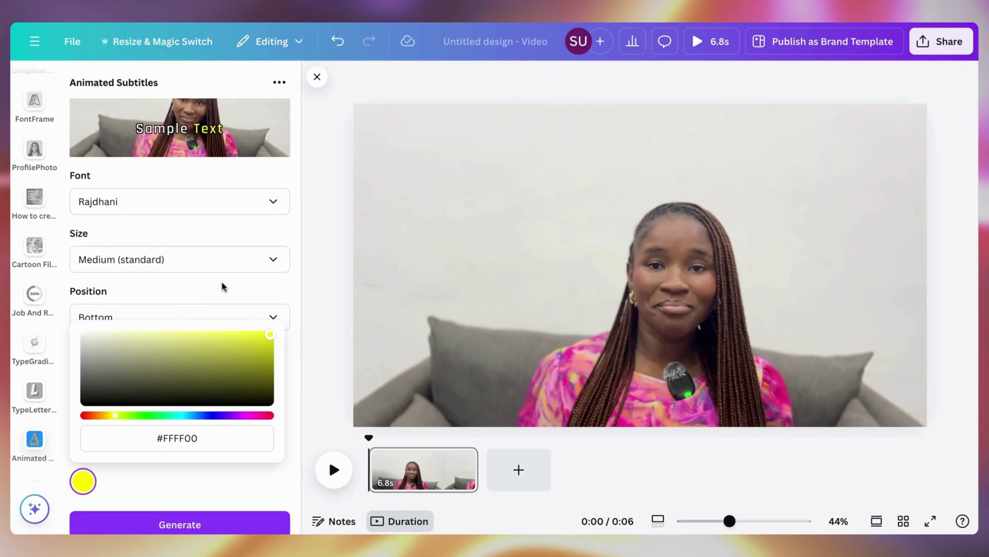
{"action": "left_click", "coordinate": [223, 298]}
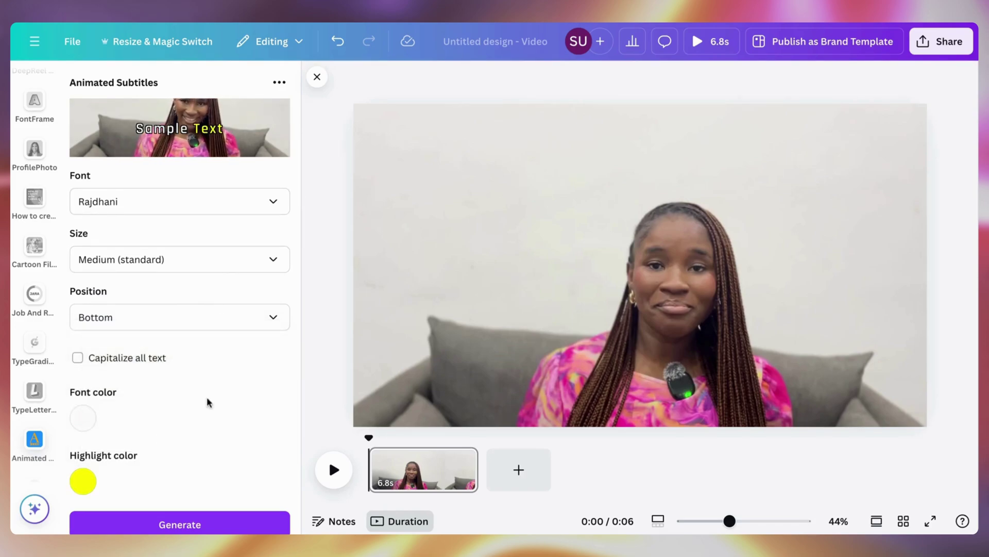
Generate the subtitle lines for the video and pause the video preview
{"action": "scroll", "coordinate": [206, 396], "scroll_direction": "down", "scroll_amount": 1}
{"action": "scroll", "coordinate": [206, 397], "scroll_direction": "up", "scroll_amount": 3}
{"action": "scroll", "coordinate": [206, 396], "scroll_direction": "down", "scroll_amount": 3}
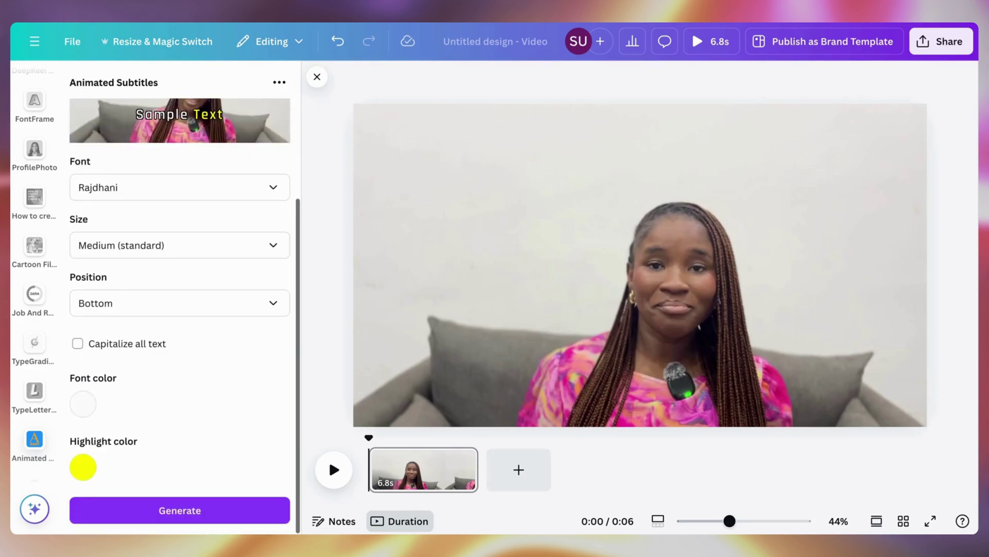
{"action": "left_click", "coordinate": [185, 510]}
{"action": "left_click", "coordinate": [86, 238]}
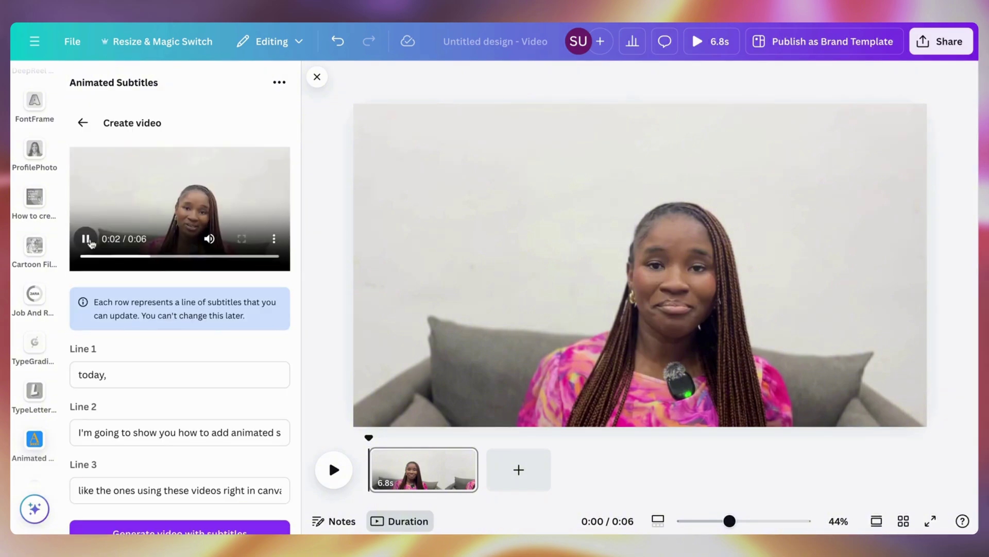
Check the full text of Line 2, and reword Line 3 to begin "like the one used in this videos"
{"action": "scroll", "coordinate": [173, 340], "scroll_direction": "down", "scroll_amount": 1}
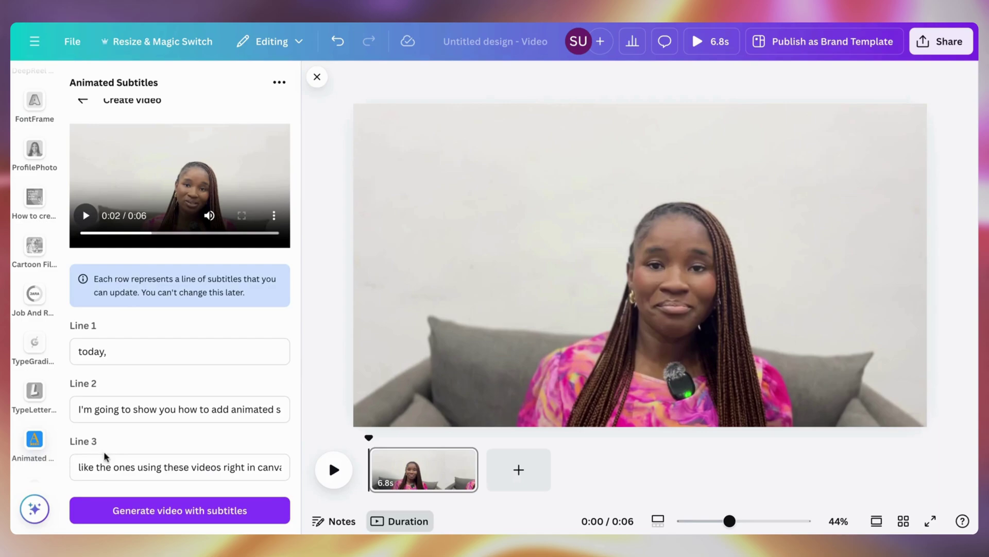
{"action": "left_click", "coordinate": [133, 409]}
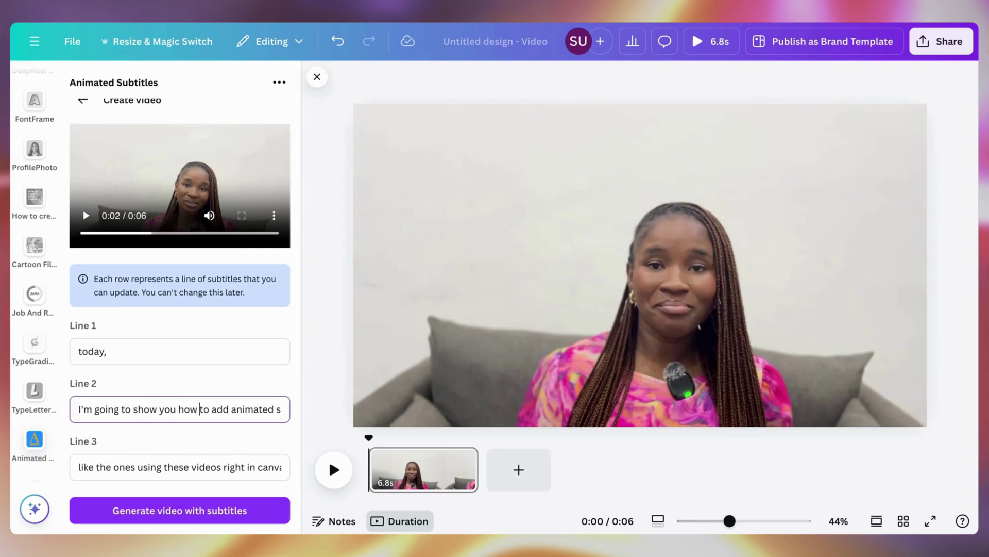
{"action": "left_click", "coordinate": [252, 409]}
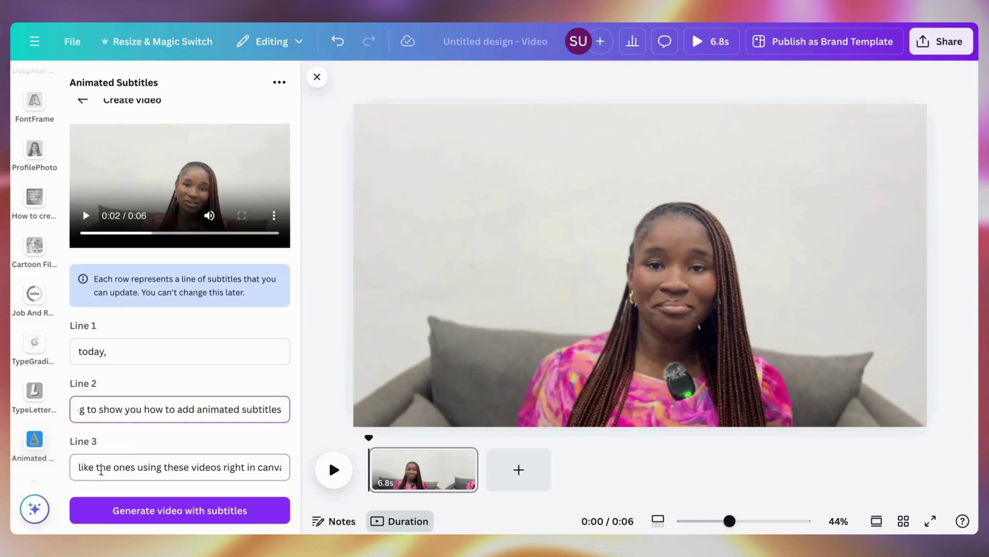
{"action": "left_click", "coordinate": [135, 469]}
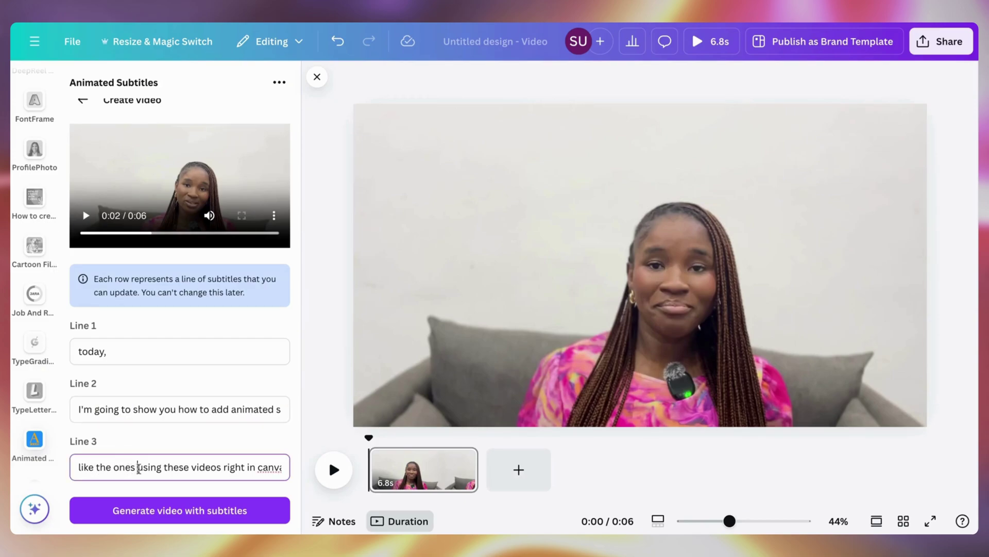
{"action": "key", "text": "BackSpace"}
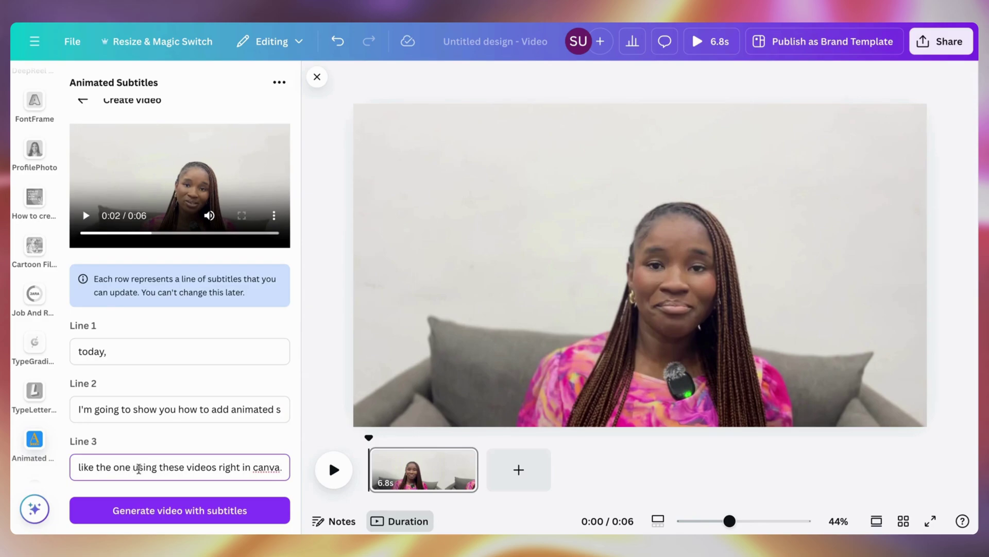
{"action": "double_click", "coordinate": [144, 467]}
{"action": "type", "text": "used"}
{"action": "type", "text": " in"}
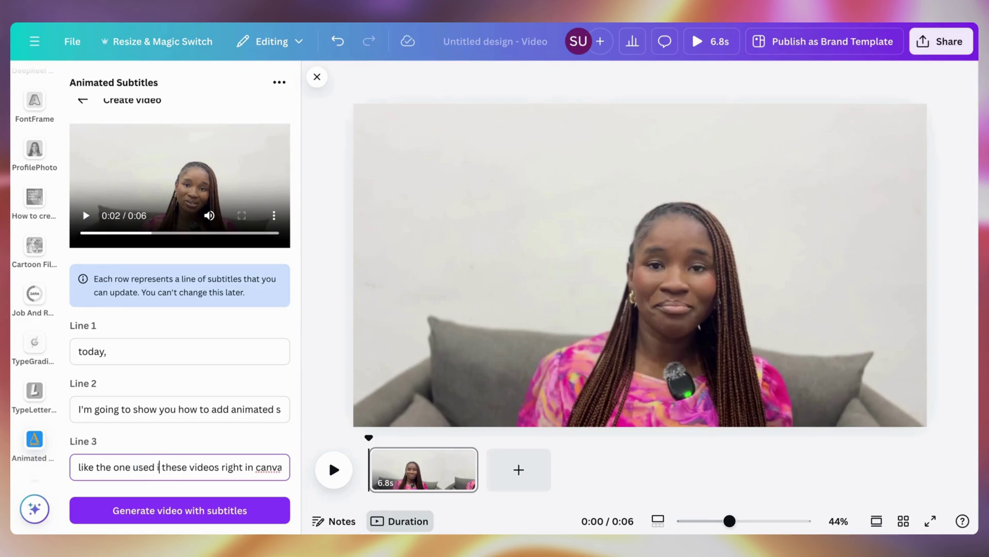
{"action": "double_click", "coordinate": [184, 465]}
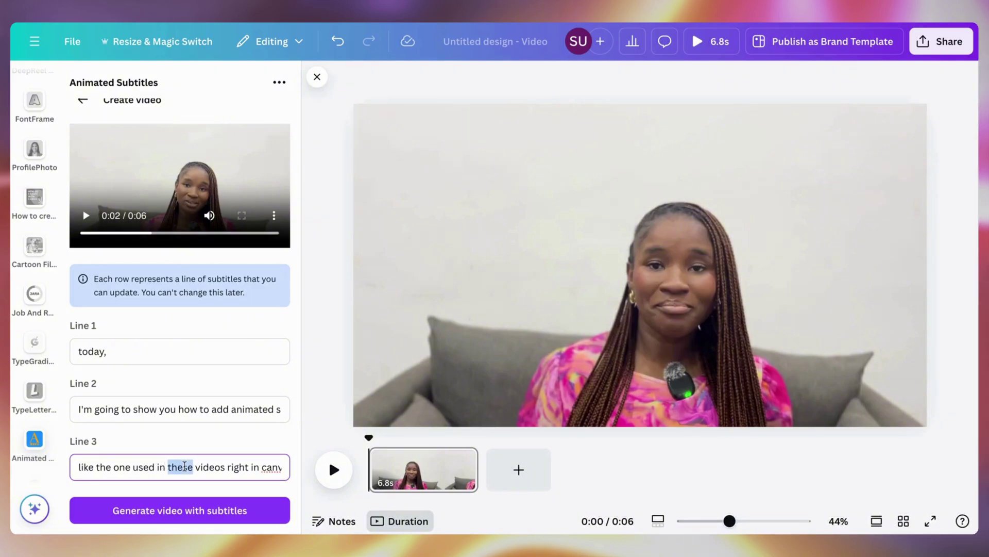
{"action": "type", "text": "this"}
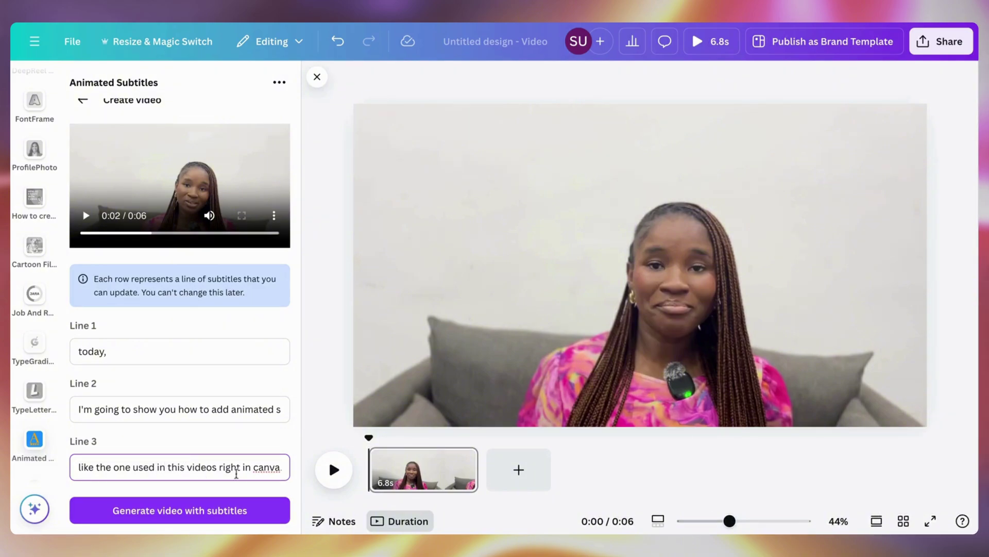
Capitalize the C of "Canva" in Line 3 and generate the video with subtitles
{"action": "left_click", "coordinate": [259, 467]}
{"action": "key", "text": "BackSpace"}
{"action": "type", "text": "c"}
{"action": "key", "text": "BackSpace"}
{"action": "type", "text": "C"}
{"action": "left_click", "coordinate": [213, 505]}
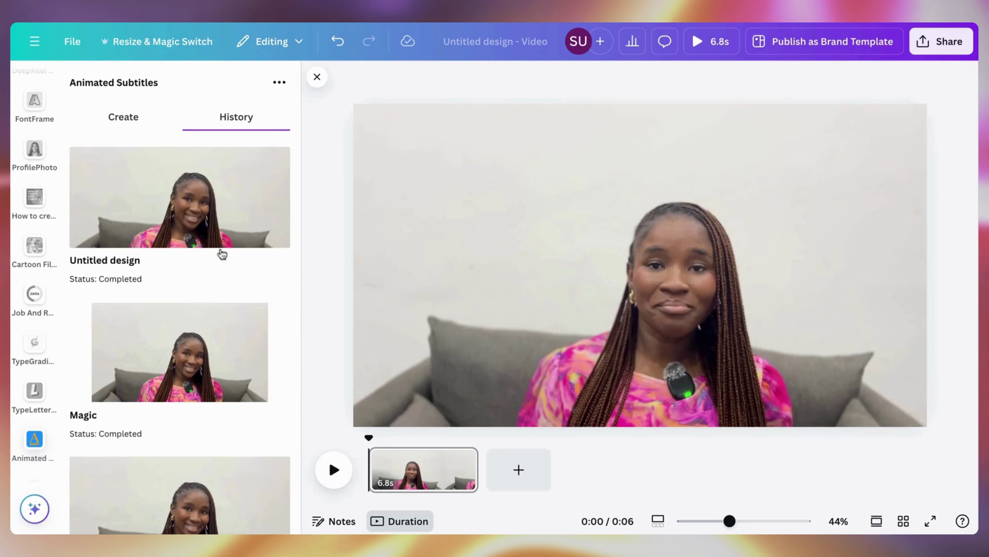
Open the completed Untitled design video from the history and look at its player's additional options
{"action": "scroll", "coordinate": [222, 250], "scroll_direction": "down", "scroll_amount": 5}
{"action": "scroll", "coordinate": [220, 251], "scroll_direction": "up", "scroll_amount": 6}
{"action": "left_click", "coordinate": [211, 209]}
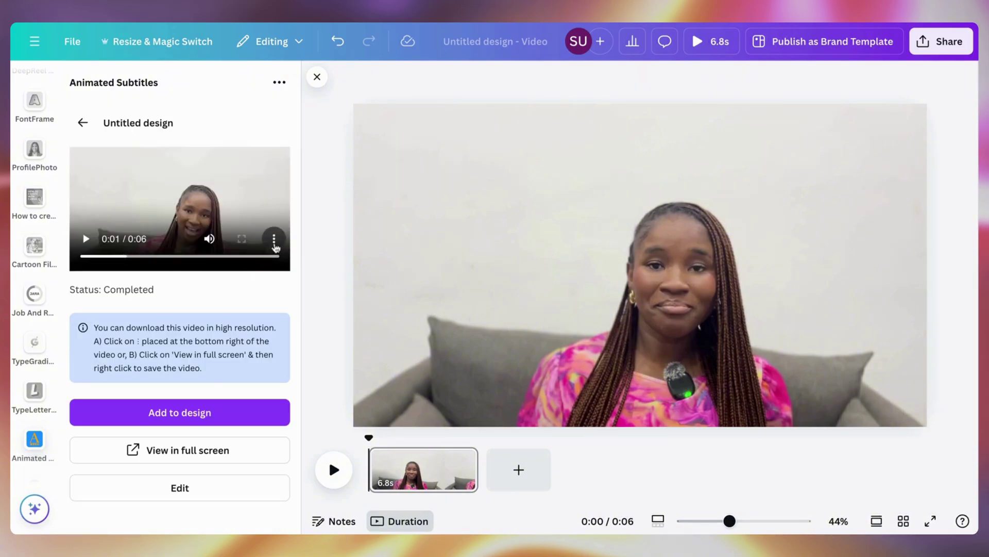
{"action": "left_click", "coordinate": [275, 240]}
{"action": "left_click", "coordinate": [230, 290]}
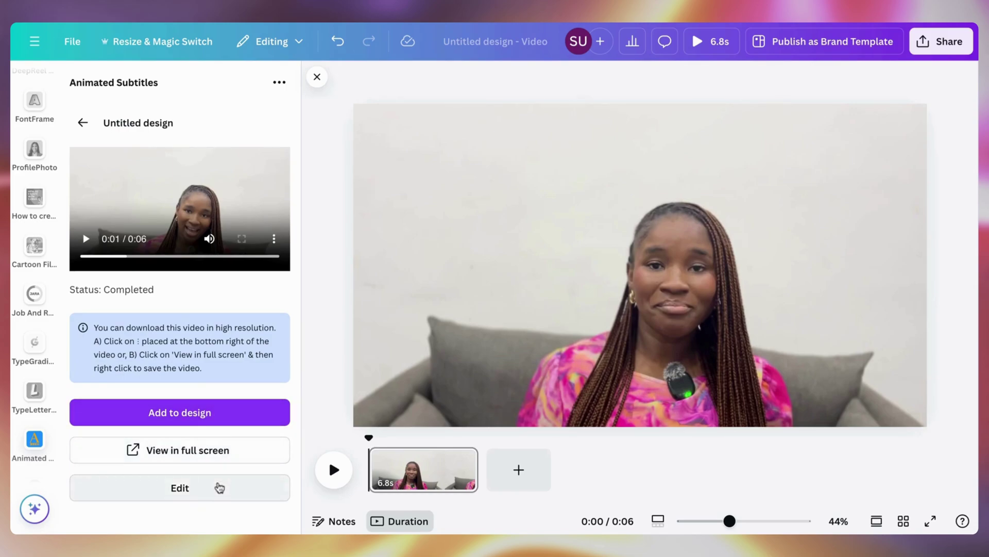
Add the subtitled video to the design and delete the original background video
{"action": "left_click", "coordinate": [415, 334]}
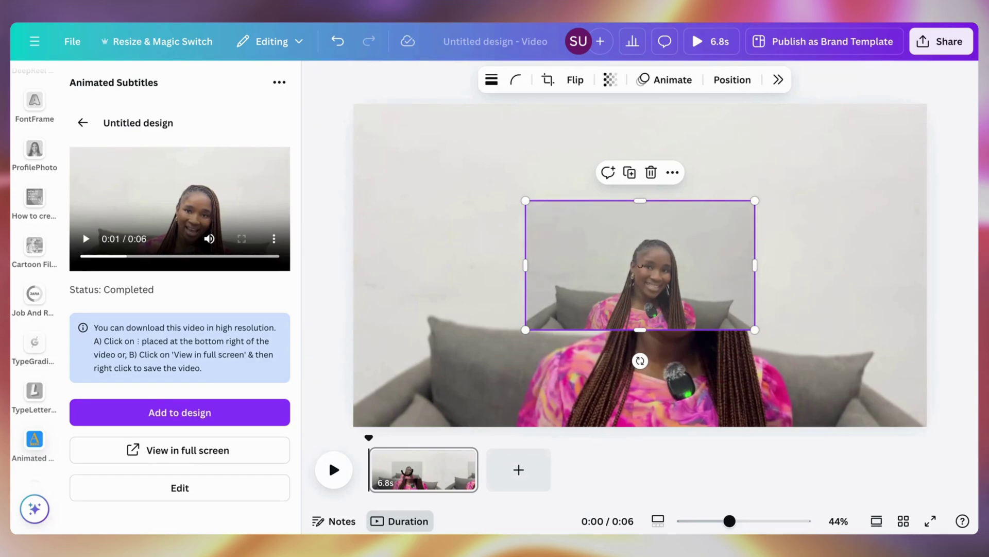
{"action": "left_click", "coordinate": [656, 371]}
{"action": "key", "text": "Delete"}
Set the subtitled video as the page background so it fills the whole page
{"action": "left_click", "coordinate": [655, 237]}
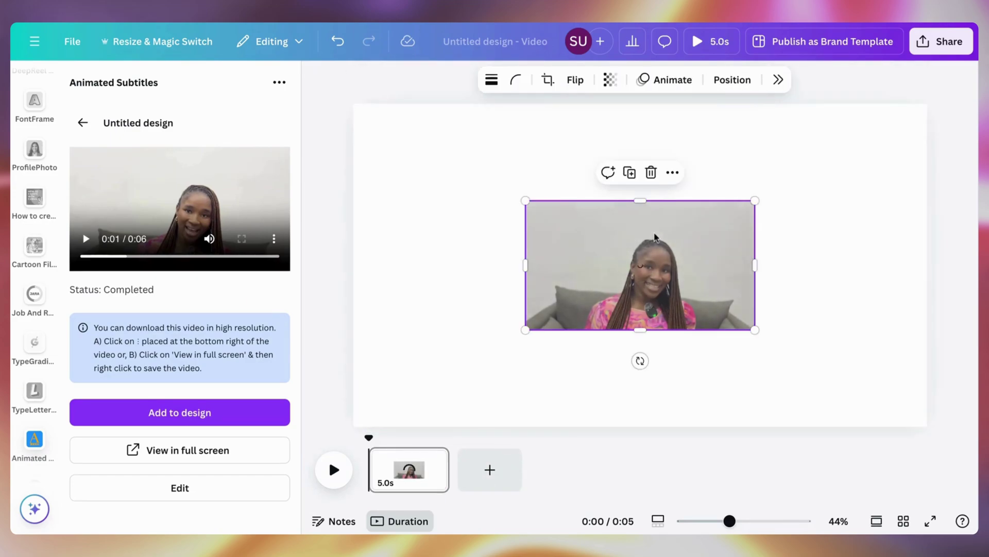
{"action": "left_click_drag", "start_coordinate": [655, 237], "coordinate": [439, 125]}
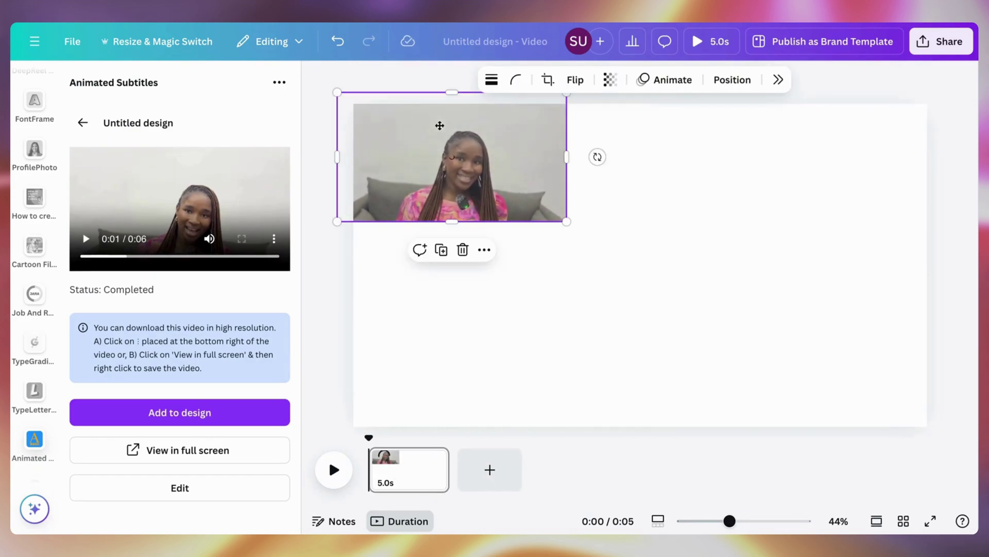
{"action": "right_click", "coordinate": [440, 125]}
{"action": "left_click", "coordinate": [518, 412]}
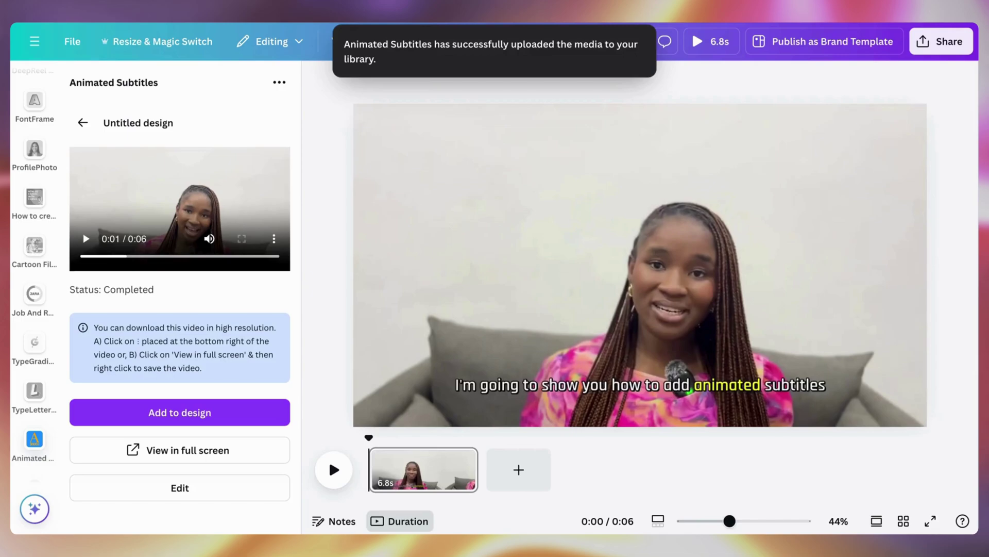
Play the subtitled video on the page, preview it in full screen, and return to the editor
{"action": "left_click", "coordinate": [664, 261]}
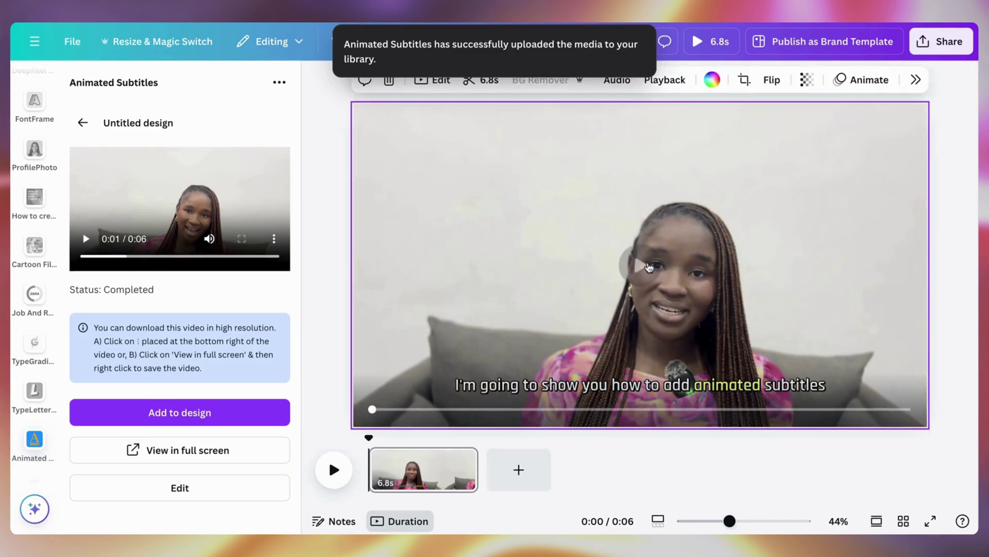
{"action": "left_click", "coordinate": [827, 206]}
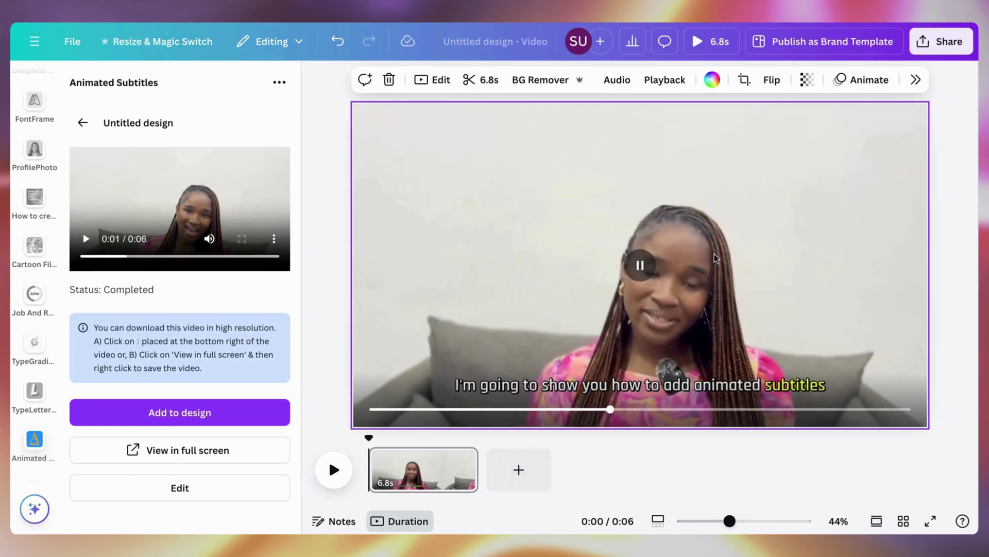
{"action": "left_click", "coordinate": [792, 239]}
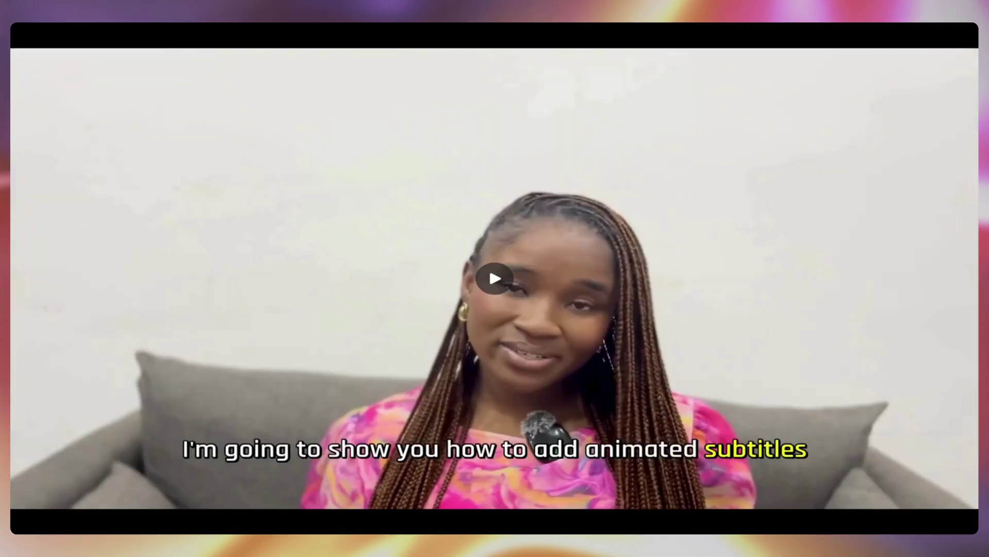
{"action": "key", "text": "Escape"}
{"action": "key", "text": "Escape"}
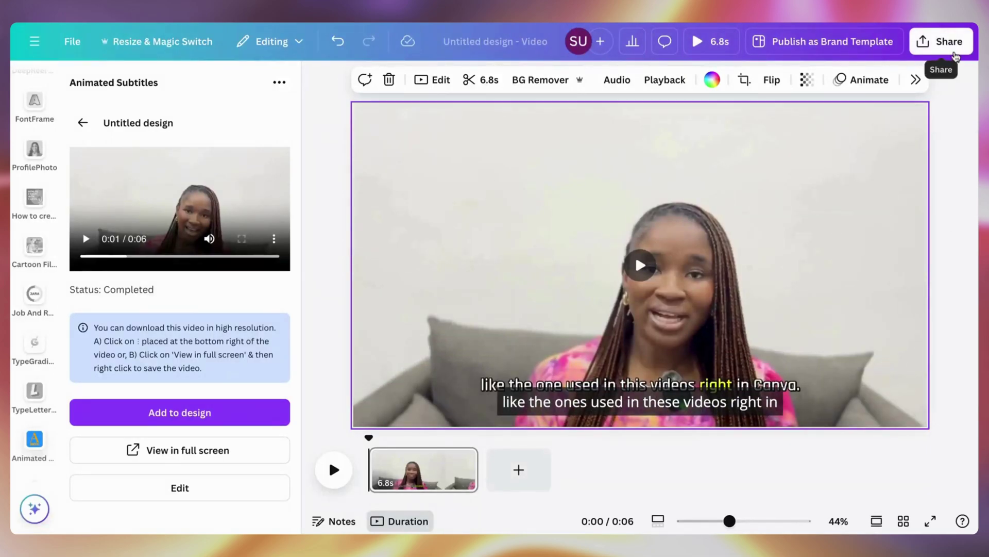
Download the design as an MP4 video at 4K (UHD) quality
{"action": "left_click", "coordinate": [954, 56]}
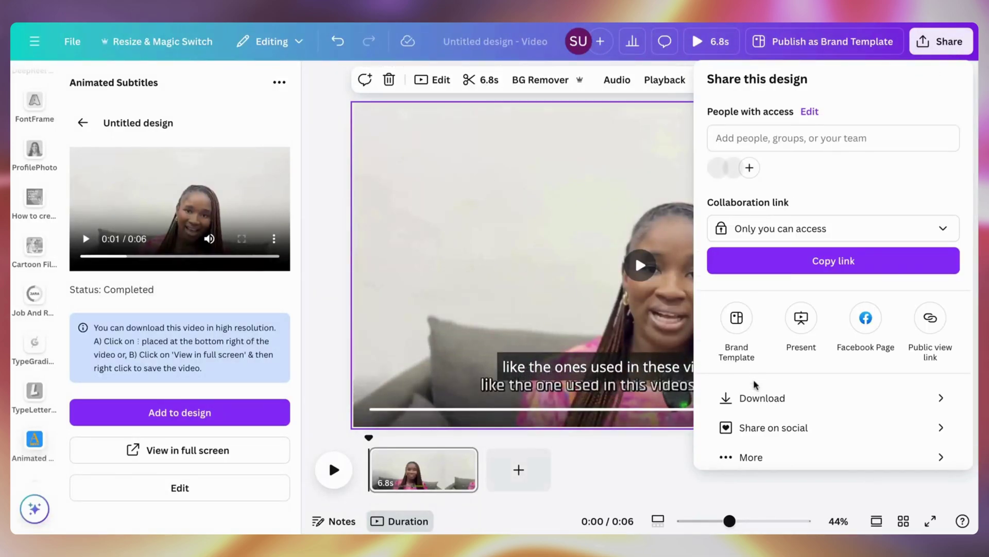
{"action": "left_click", "coordinate": [755, 397]}
{"action": "left_click_drag", "start_coordinate": [875, 184], "coordinate": [954, 182]}
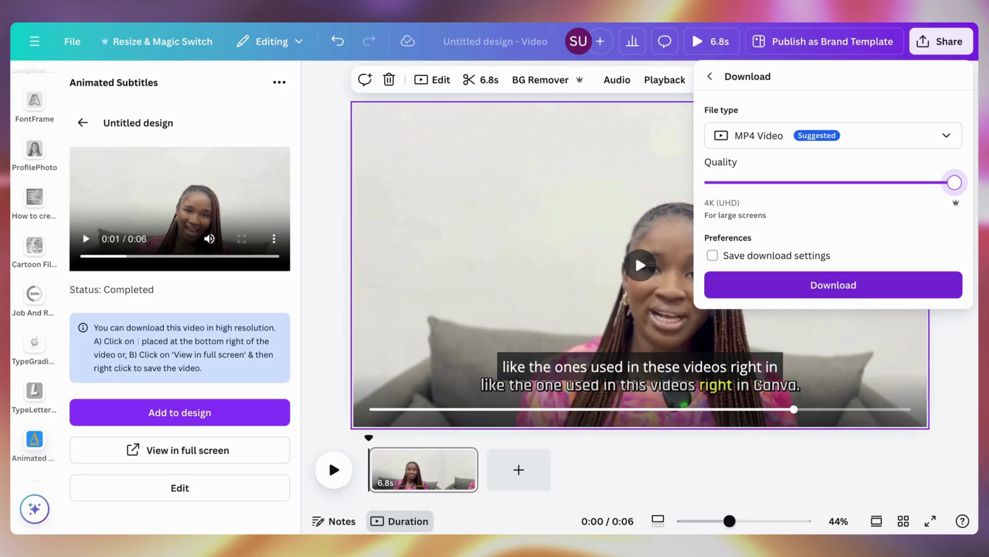
{"action": "left_click", "coordinate": [833, 285]}
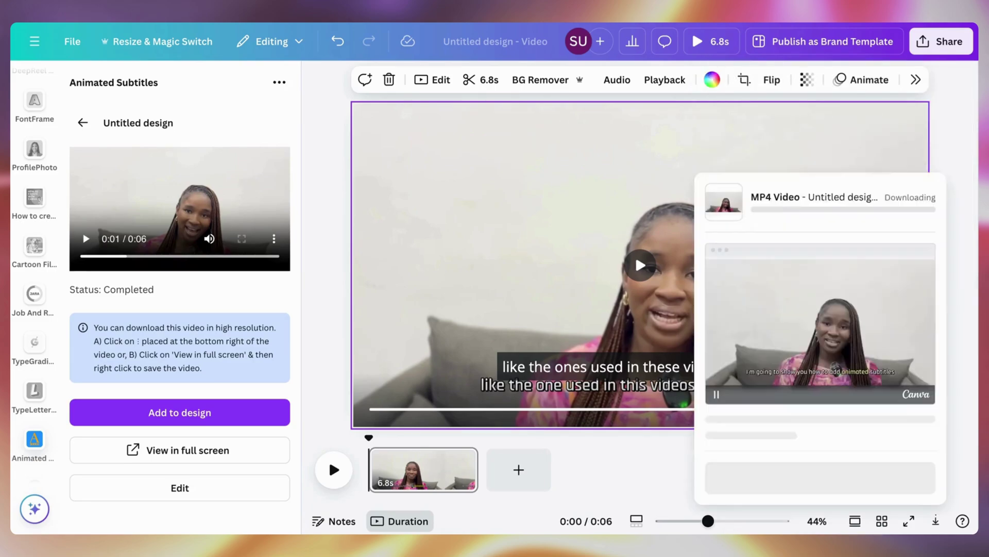